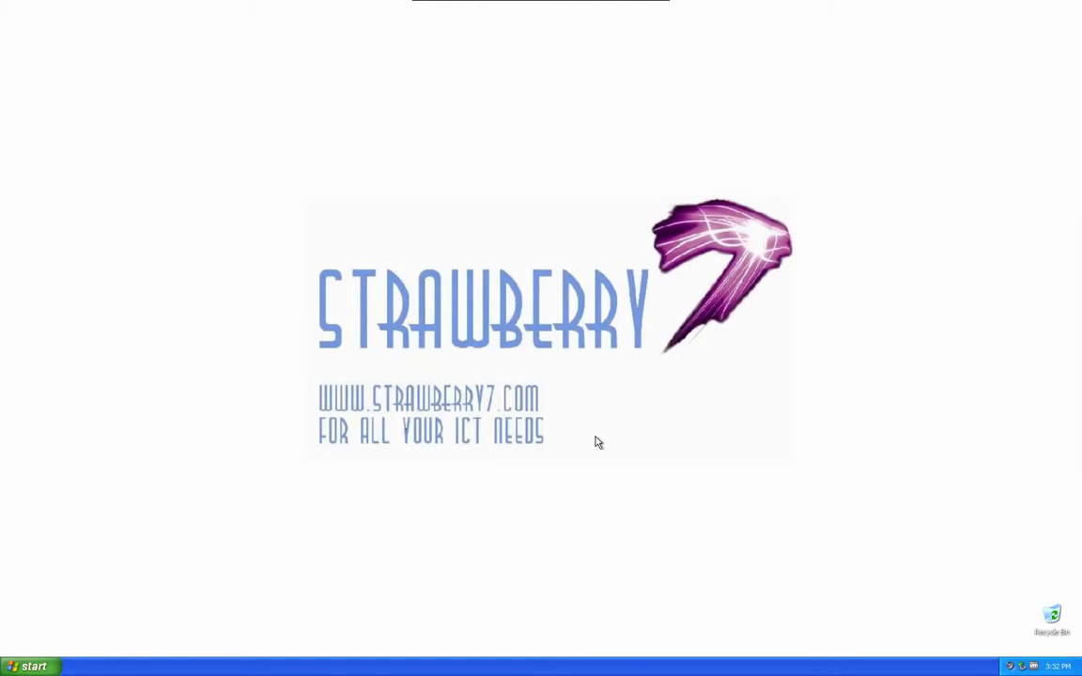
Start Microsoft Word 2010 with a new blank document
click(33, 666)
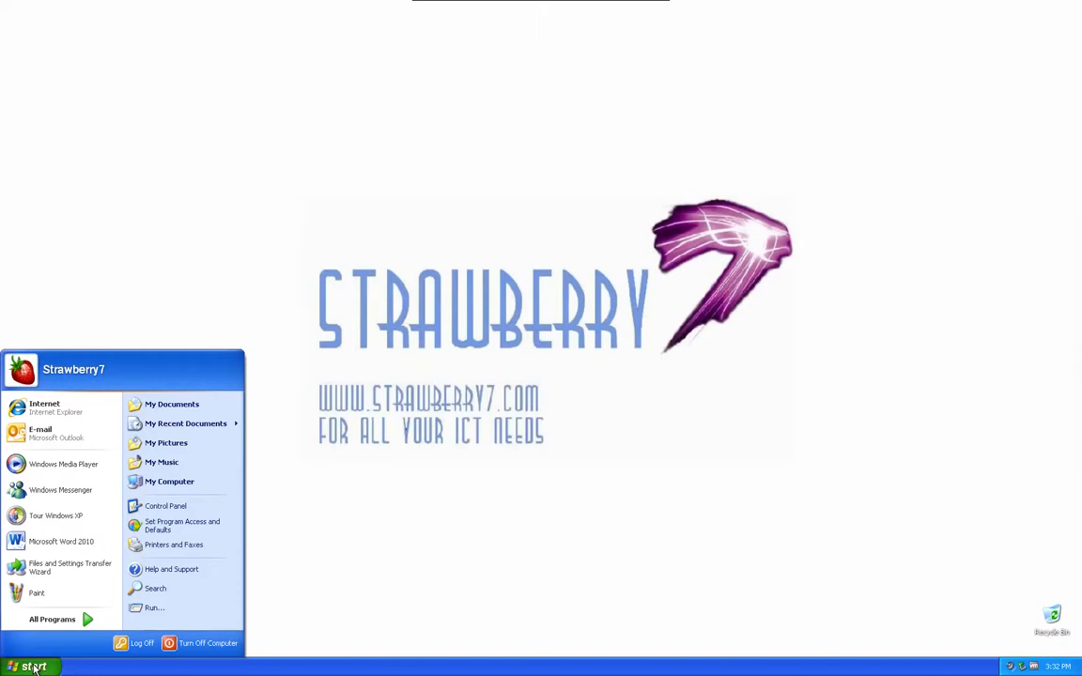
click(43, 542)
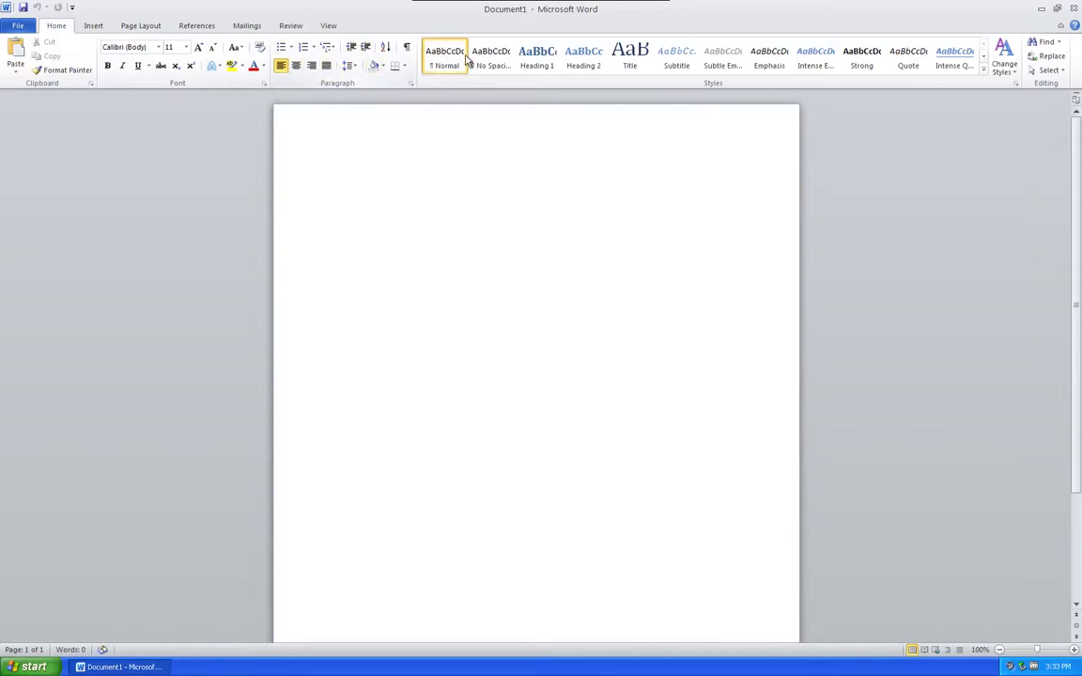
Look through the Insert, Page Layout, References and Review command sets and return to the Home commands
click(93, 28)
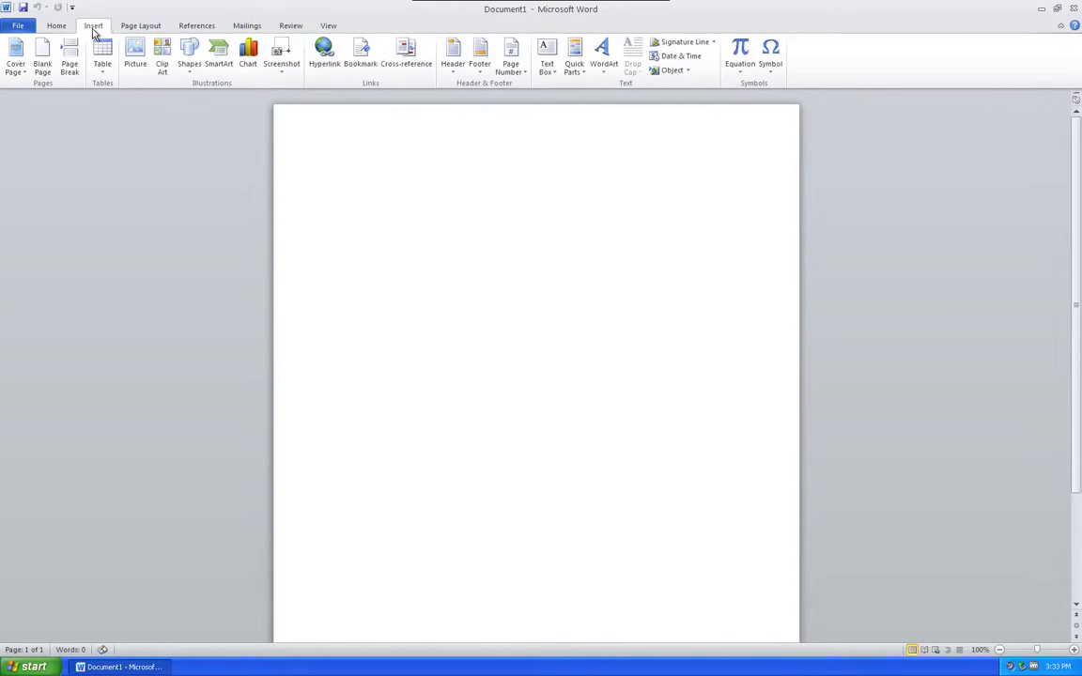
click(127, 30)
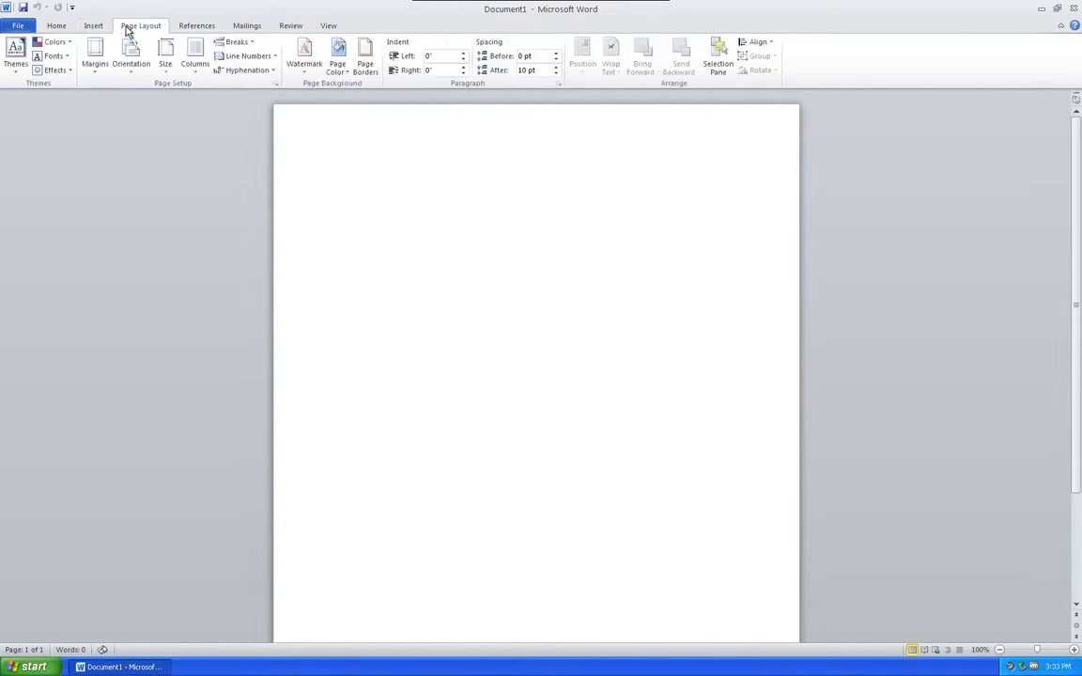
click(208, 28)
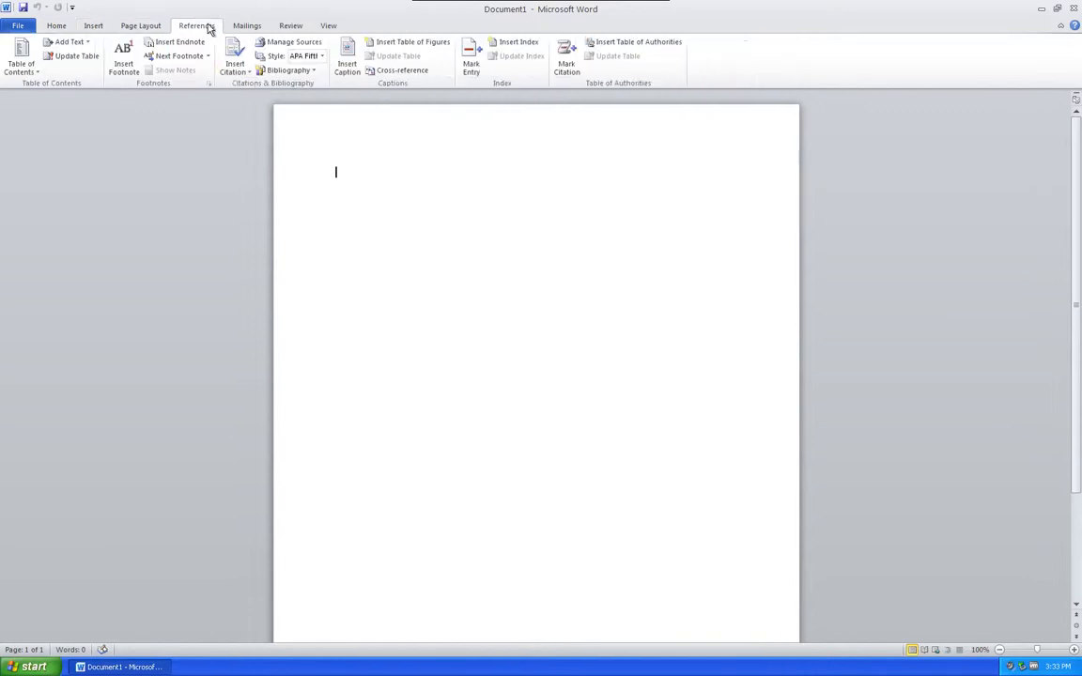
click(289, 27)
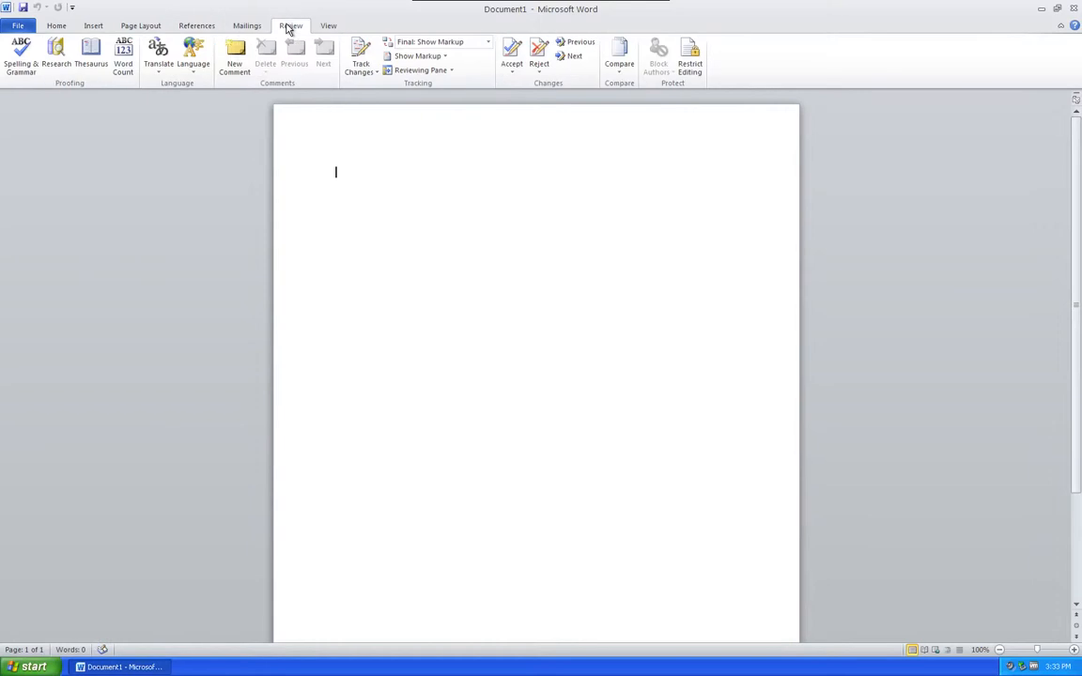
click(62, 28)
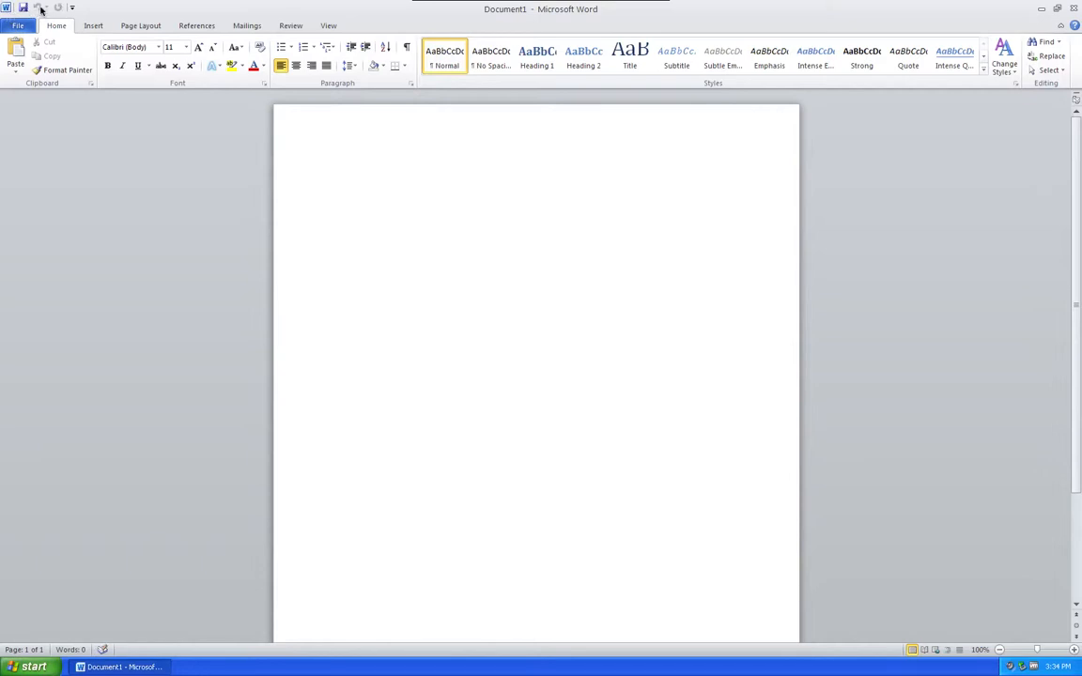
Examine the paste options, the Insert commands and the text effects gallery with its outline, shadow, reflection and glow choices
click(16, 72)
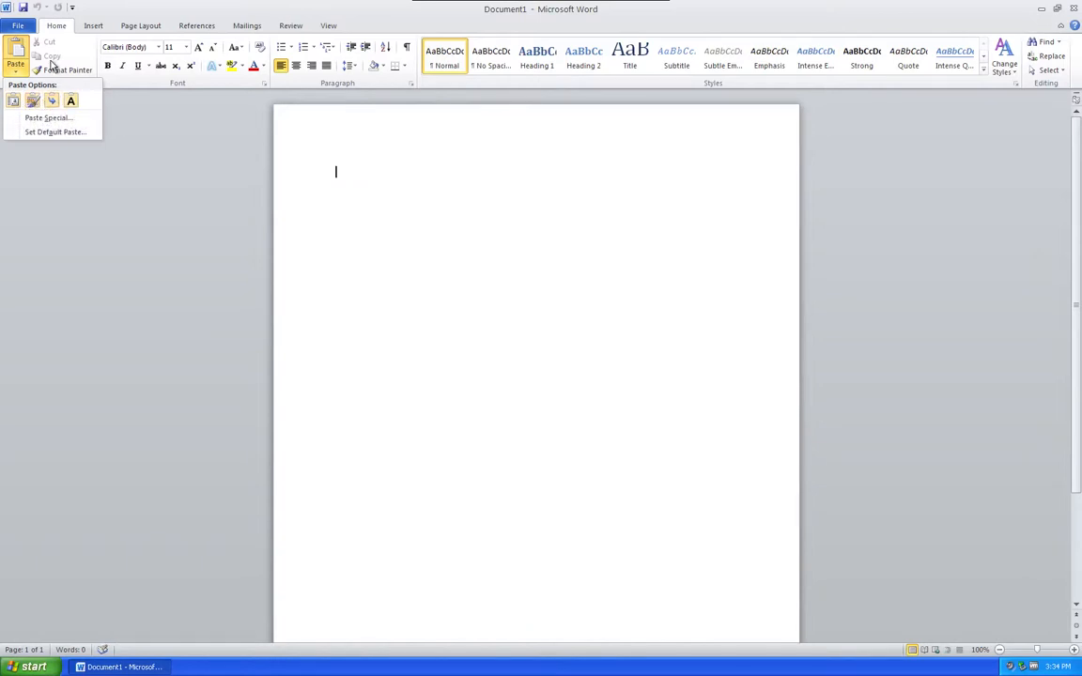
click(158, 119)
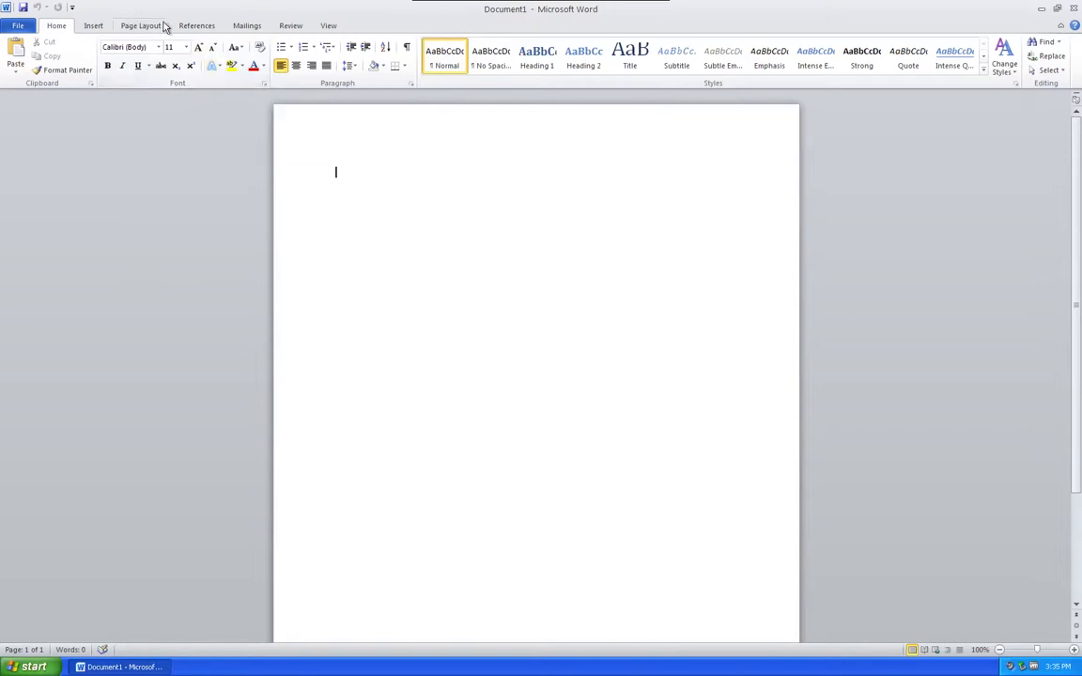
click(95, 28)
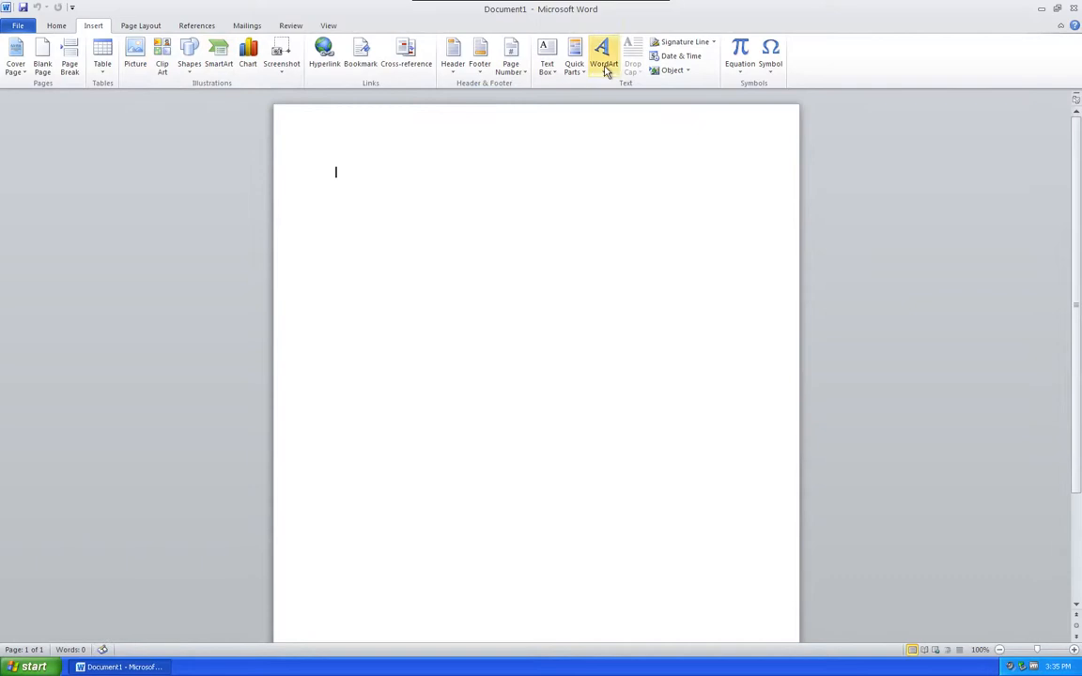
click(57, 27)
click(214, 66)
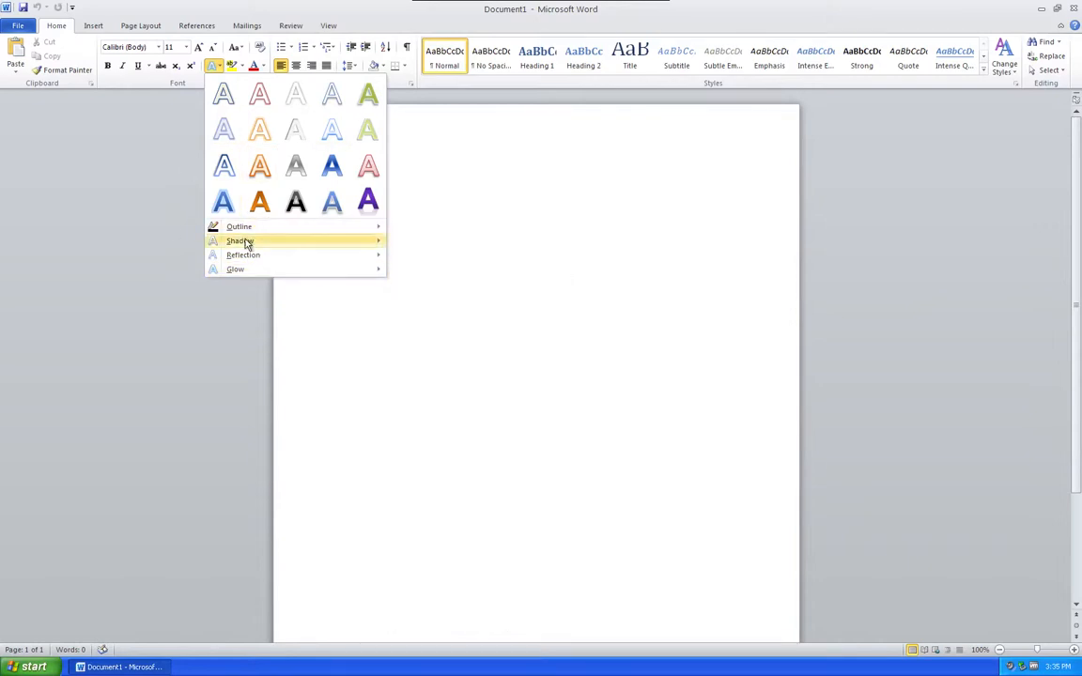
mouse_move(245, 254)
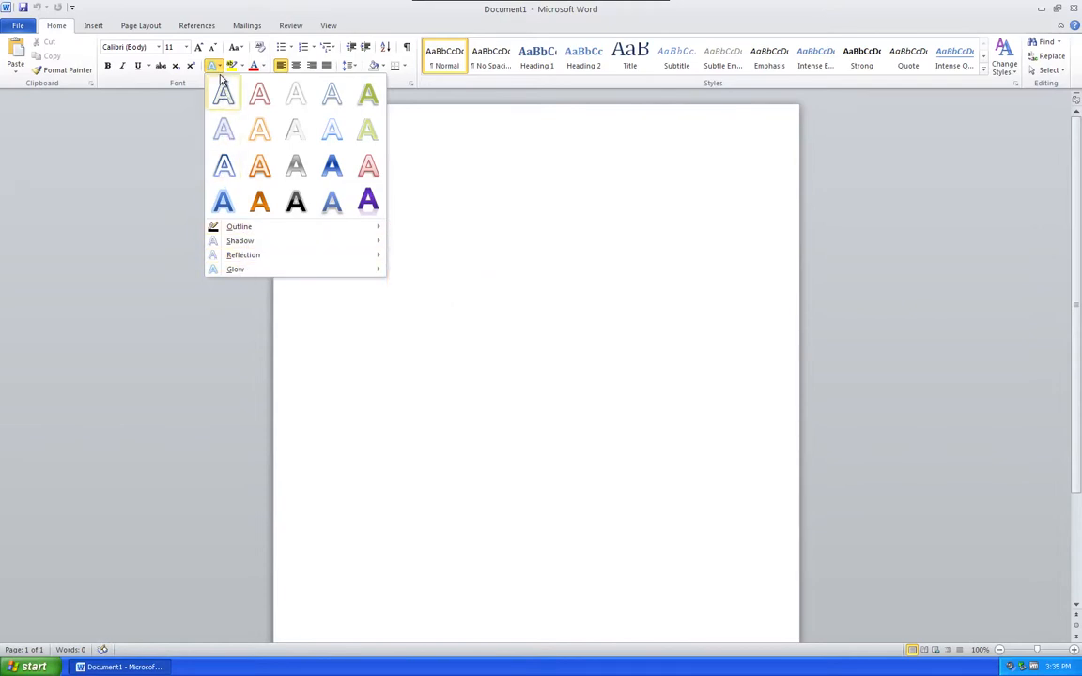
click(220, 70)
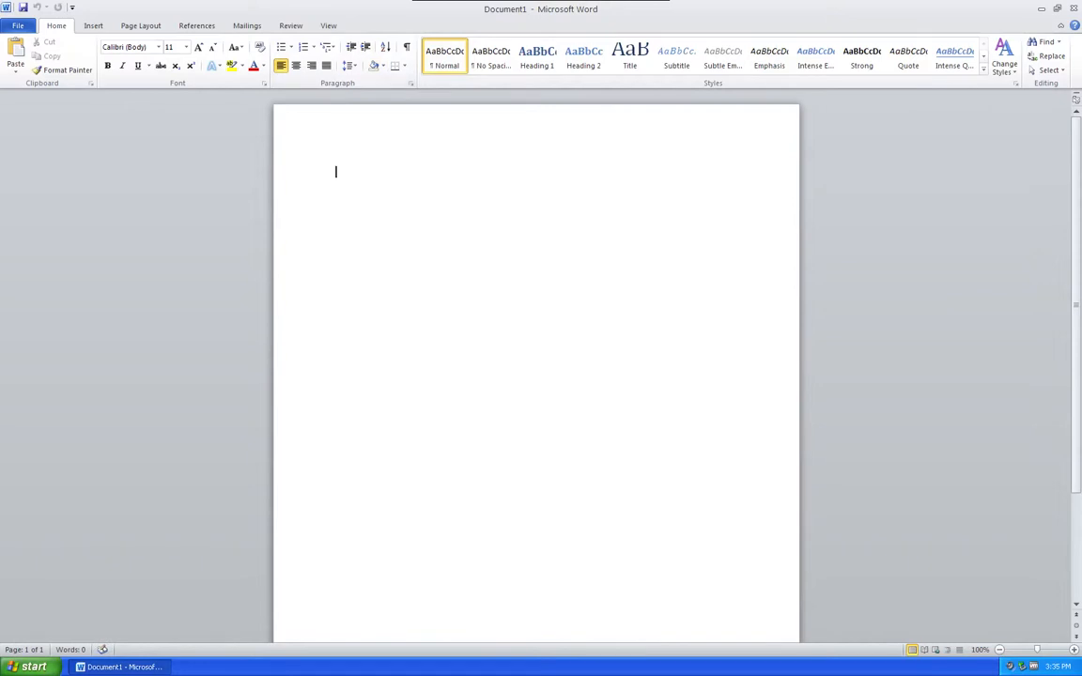
Try increasing and decreasing the indent on the sample line "SLKNVALWNV VL VVDV" and delete the line
text(SLKNVALWNV  VL VVDV)
click(365, 47)
click(350, 47)
click(365, 47)
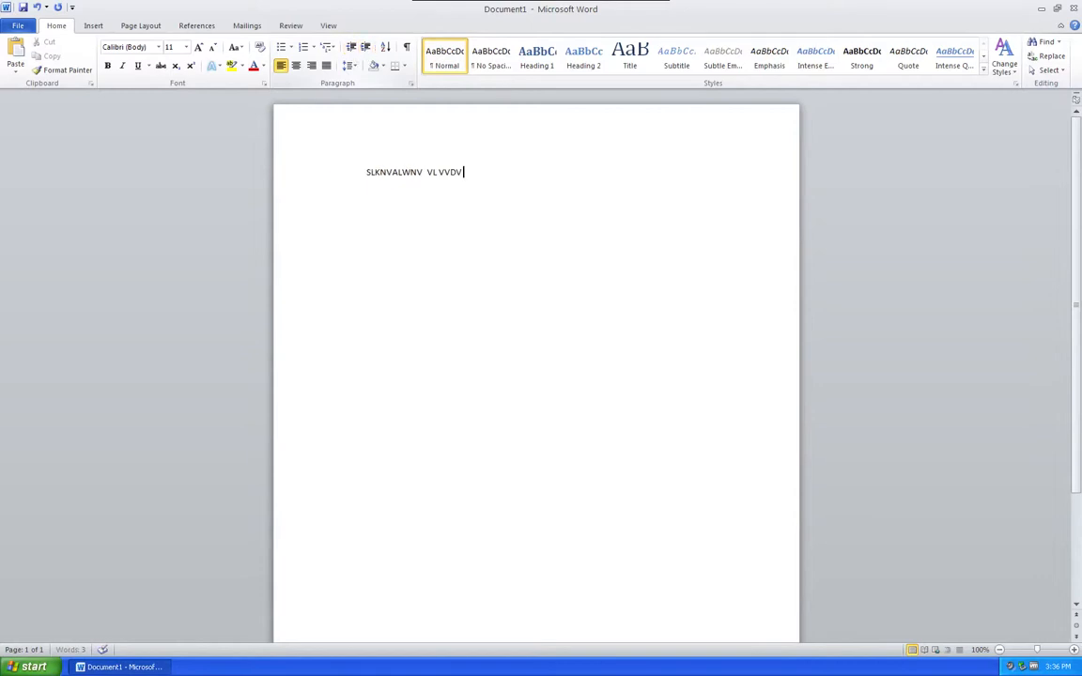
click(350, 47)
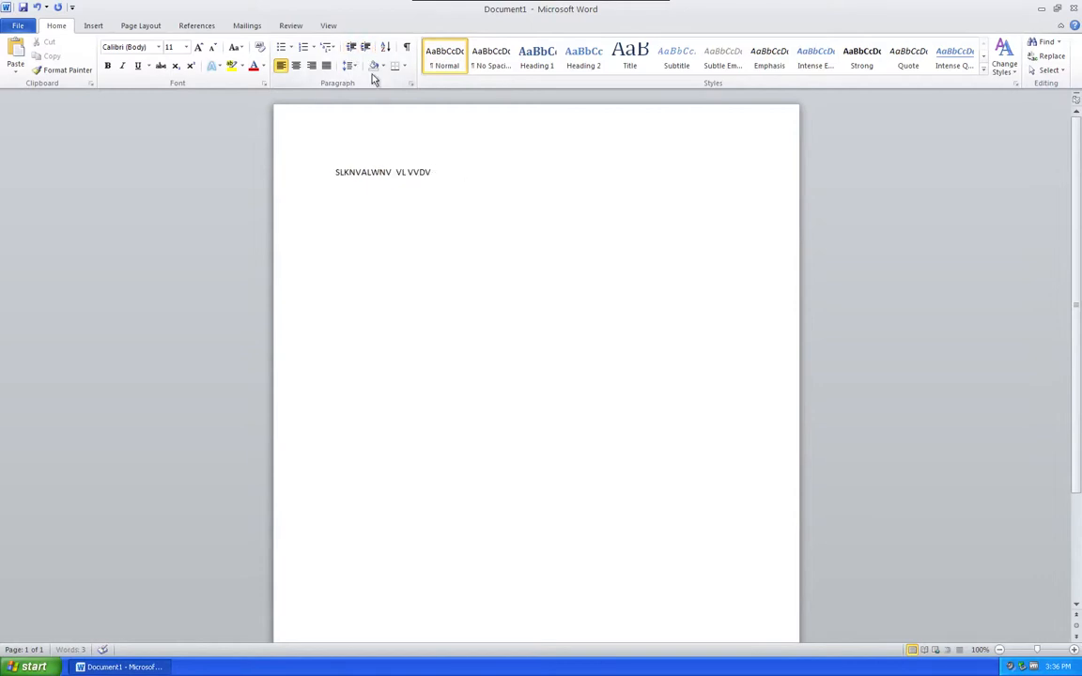
key(ctrl+a)
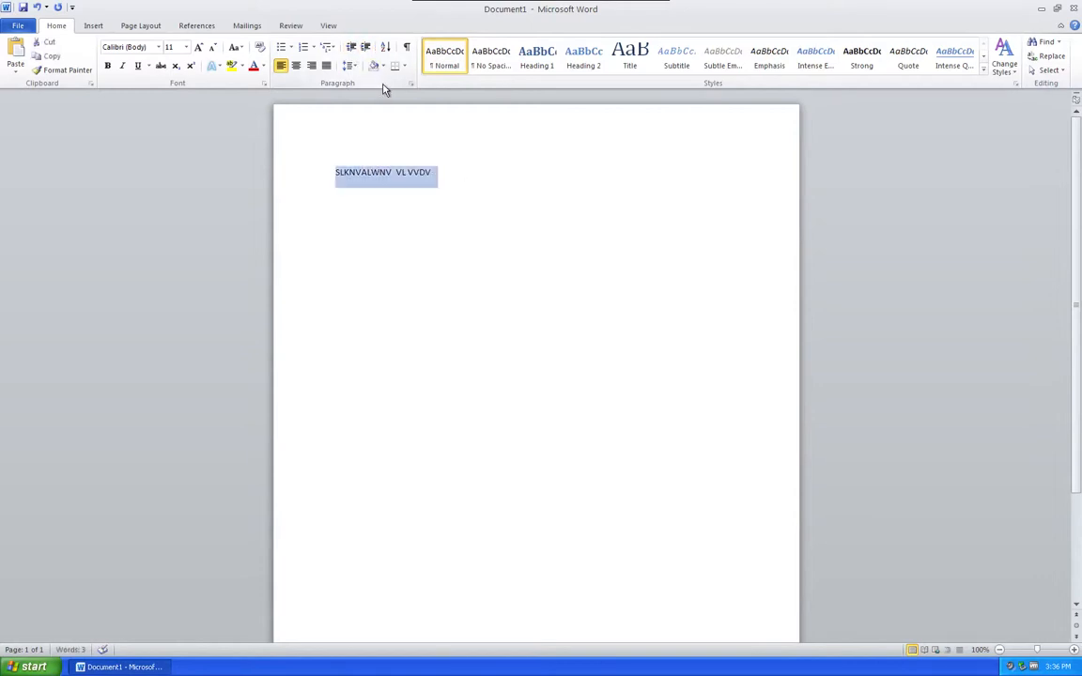
key(BackSpace)
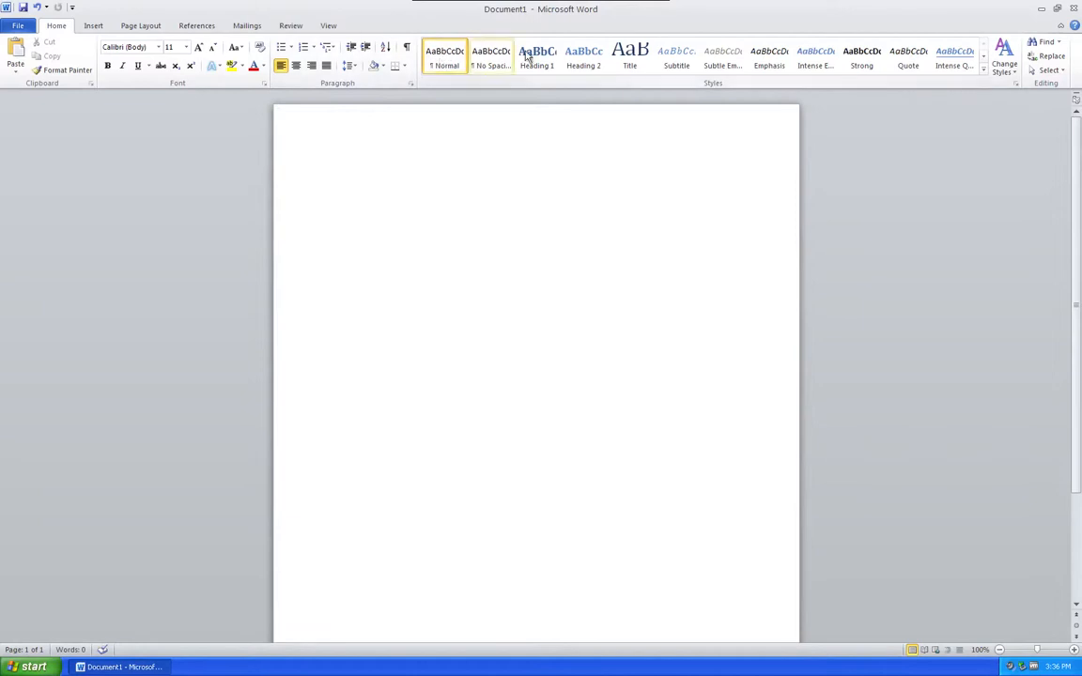
Examine the style sets available for changing the document's styles
click(1004, 58)
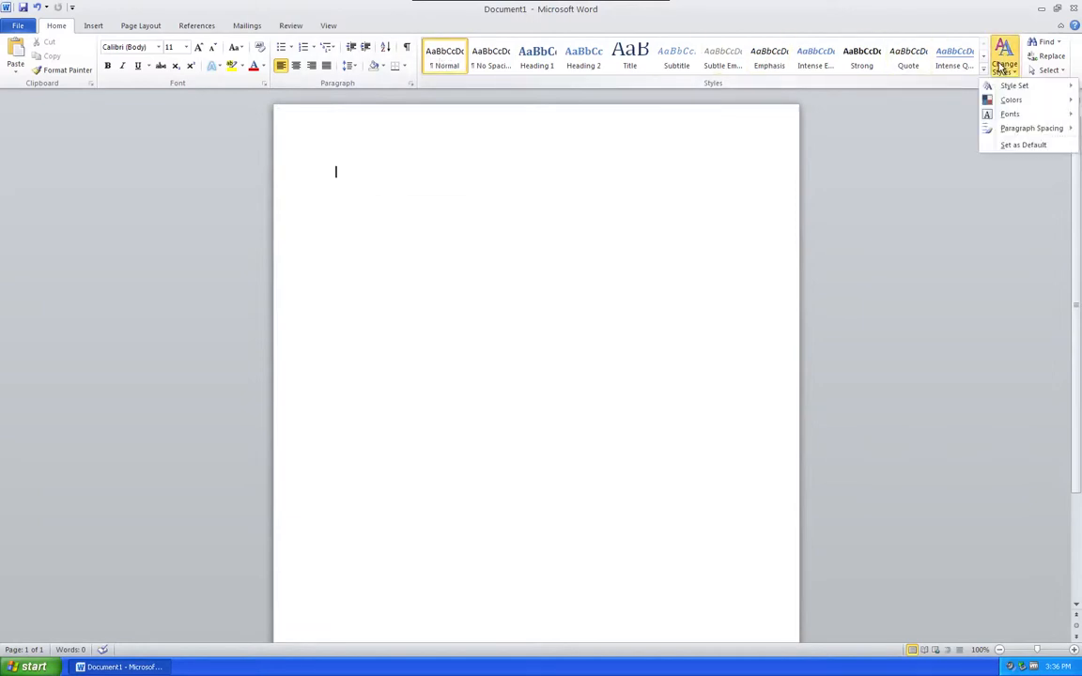
mouse_move(1003, 86)
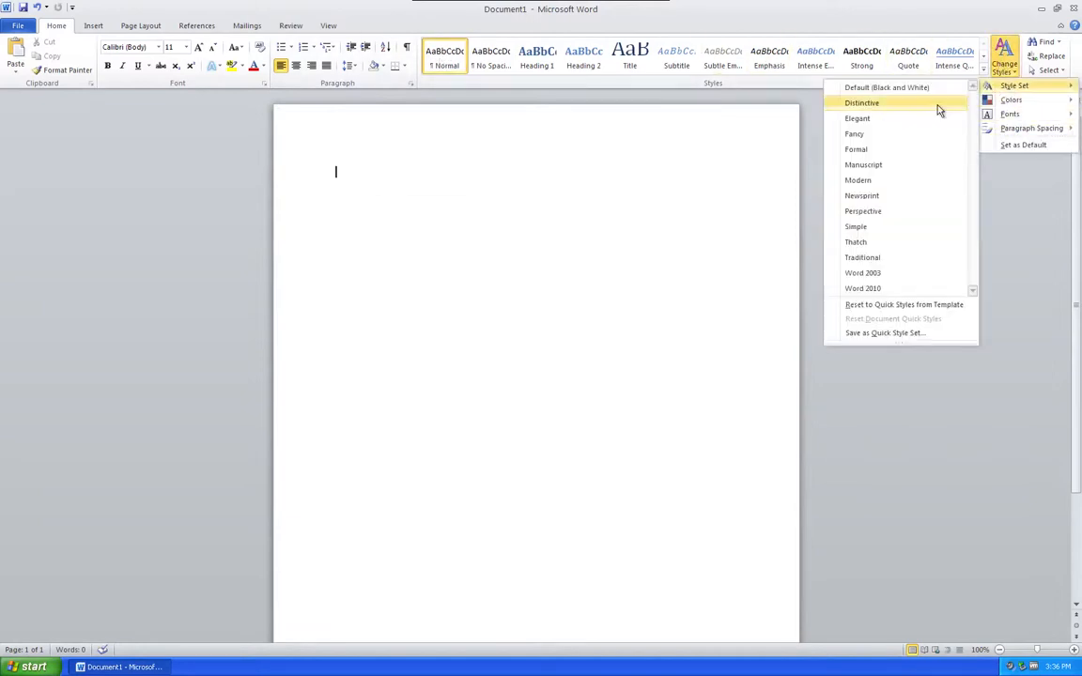
click(1011, 71)
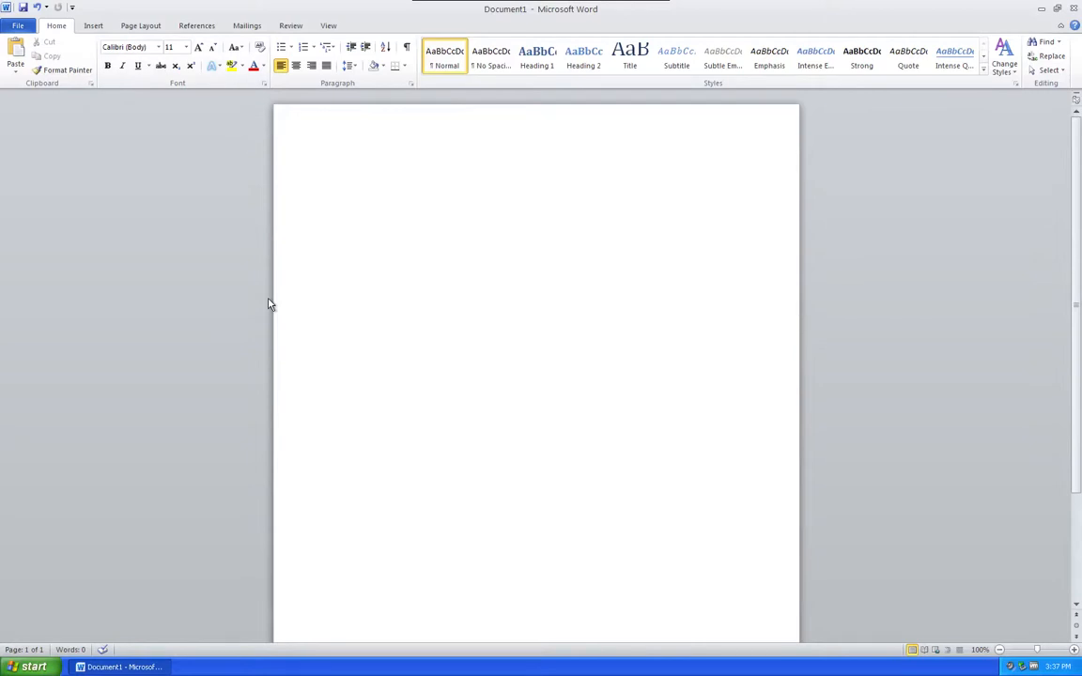
Write the line "The QUICK BROWN FOX" in the document
text(t)
key(BackSpace)
text(The)
key(BackSpace)
key(BackSpace)
key(BackSpace)
text(Th)
key(BackSpace)
key(BackSpace)
text(The q)
key(BackSpace)
text(QUICK BROWN FOX)
Retype the word "The" at the start of the line, before "QUICK BROWN FOX"
click(356, 172)
key(BackSpace)
key(BackSpace)
key(BackSpace)
key(BackSpace)
text(T)
key(BackSpace)
text(T)
key(BackSpace)
text(the)
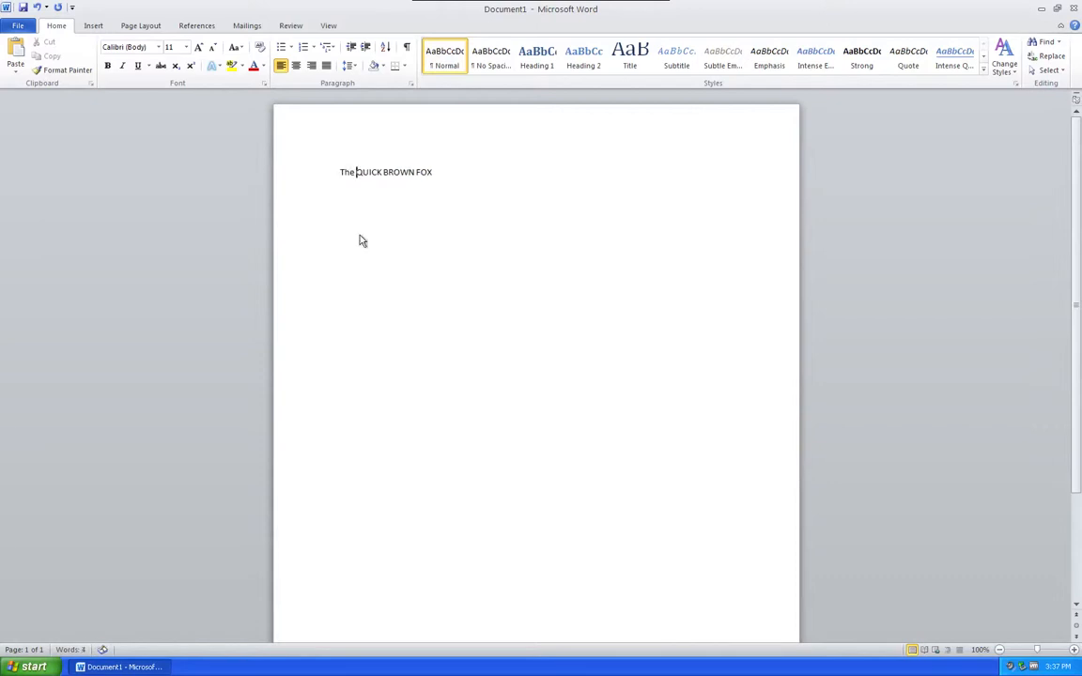
key(BackSpace)
Change the words "QUICK BROWN FOX" to lowercase and back to UPPERCASE
drag(356, 173, 432, 173)
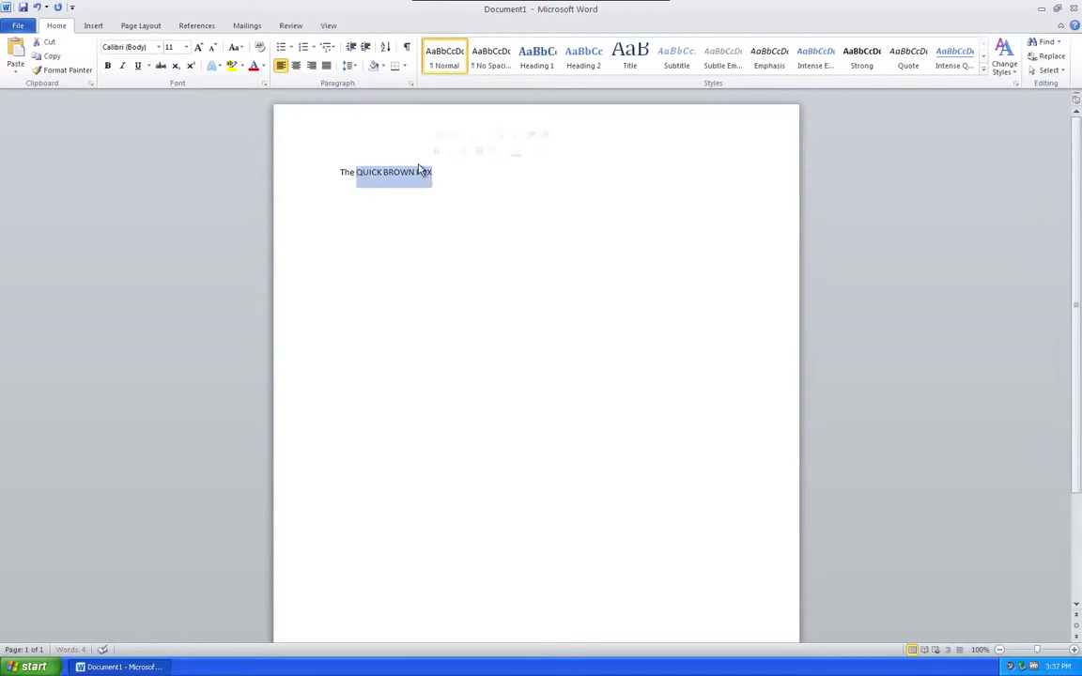
click(237, 48)
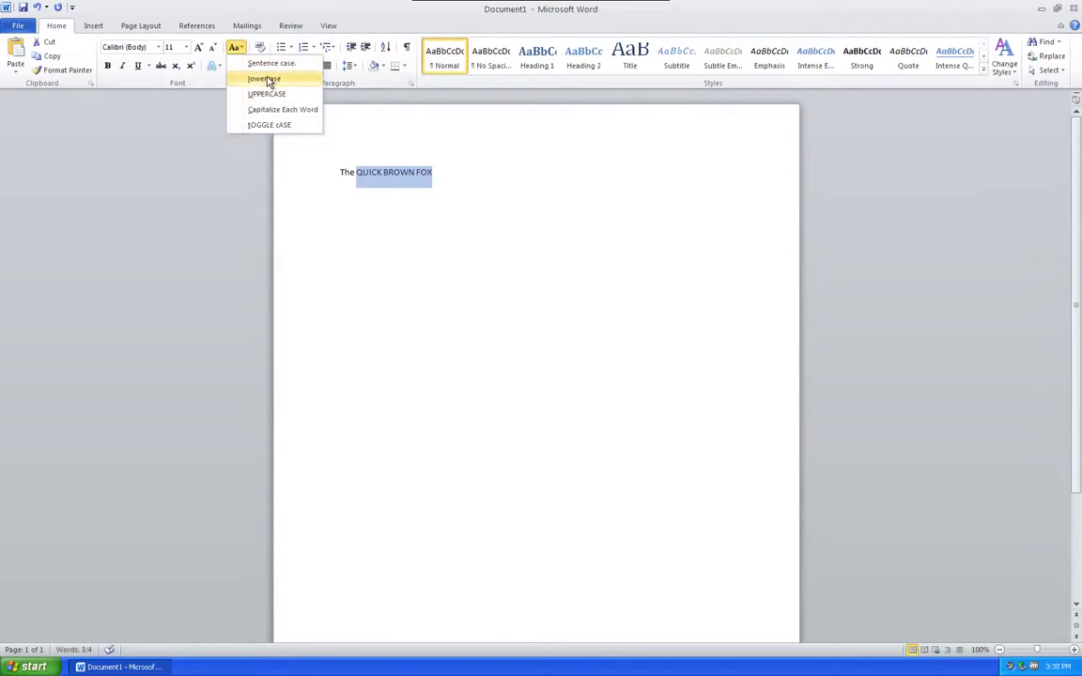
click(266, 80)
click(235, 48)
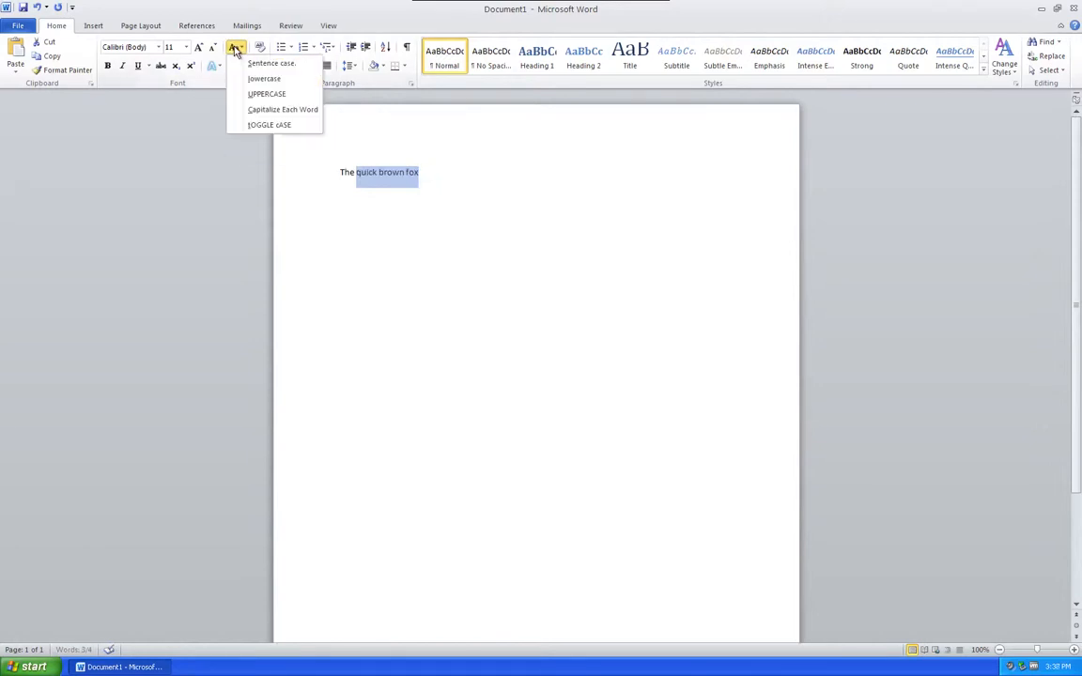
click(266, 94)
Change the case of the selected words to Capitalize Each Word, giving "Quick Brown Fox"
click(235, 48)
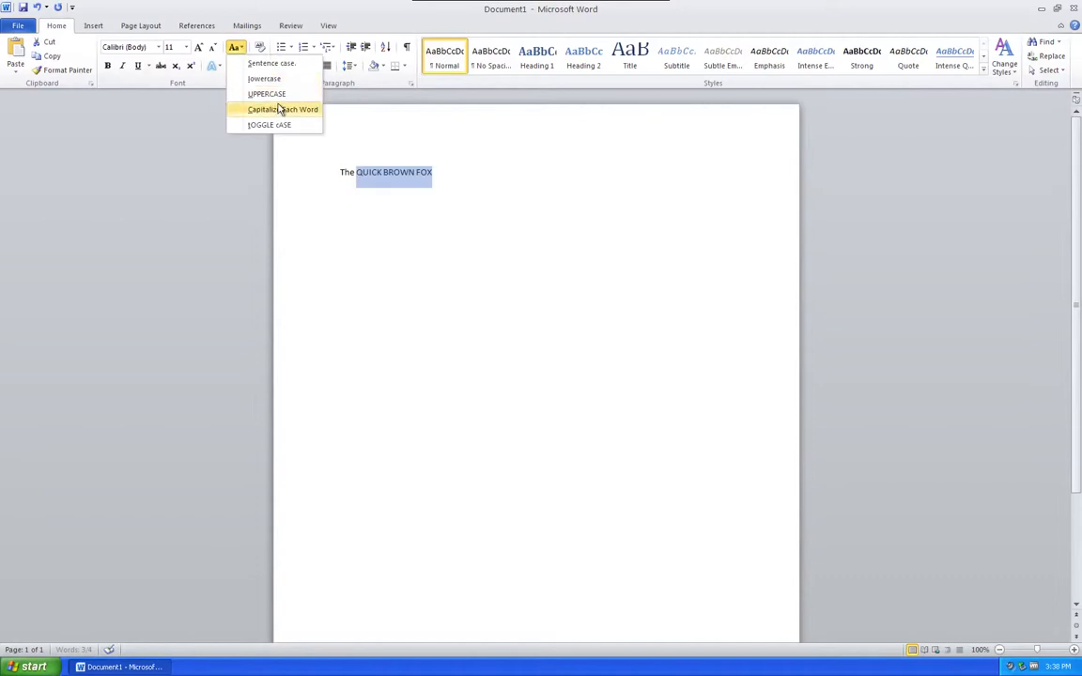
click(282, 110)
click(236, 48)
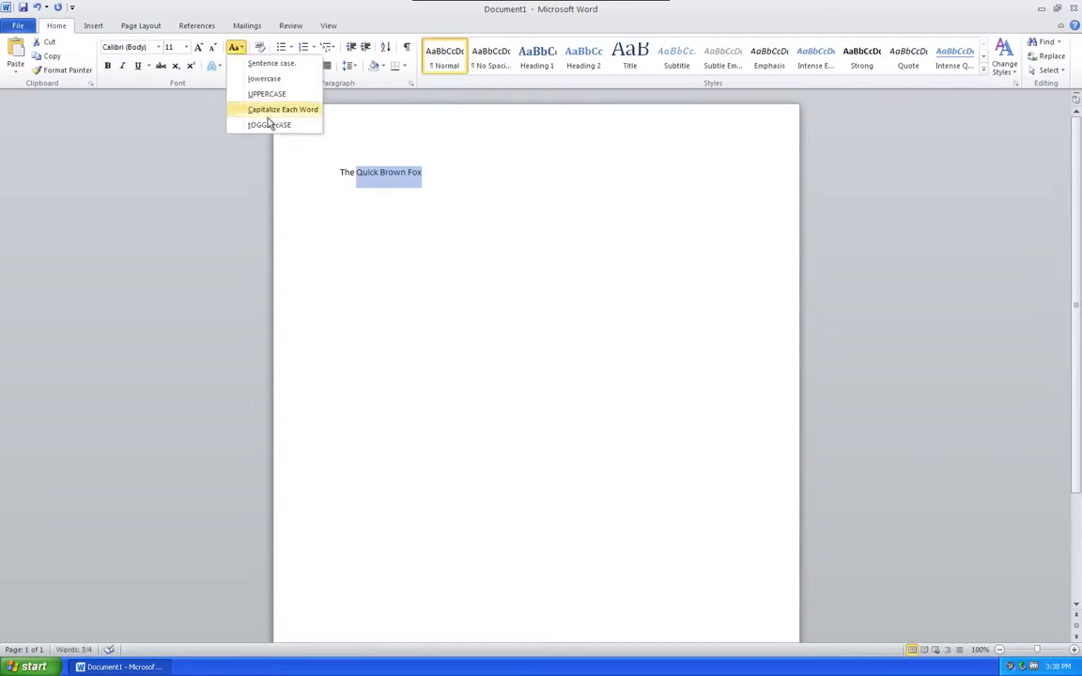
click(236, 48)
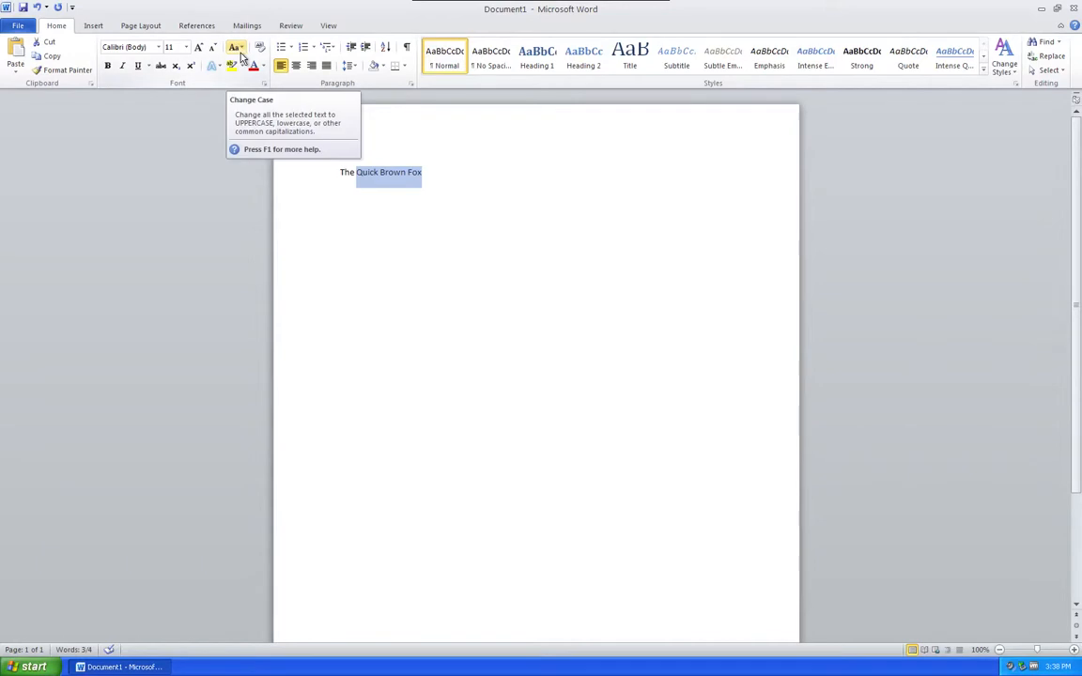
click(241, 52)
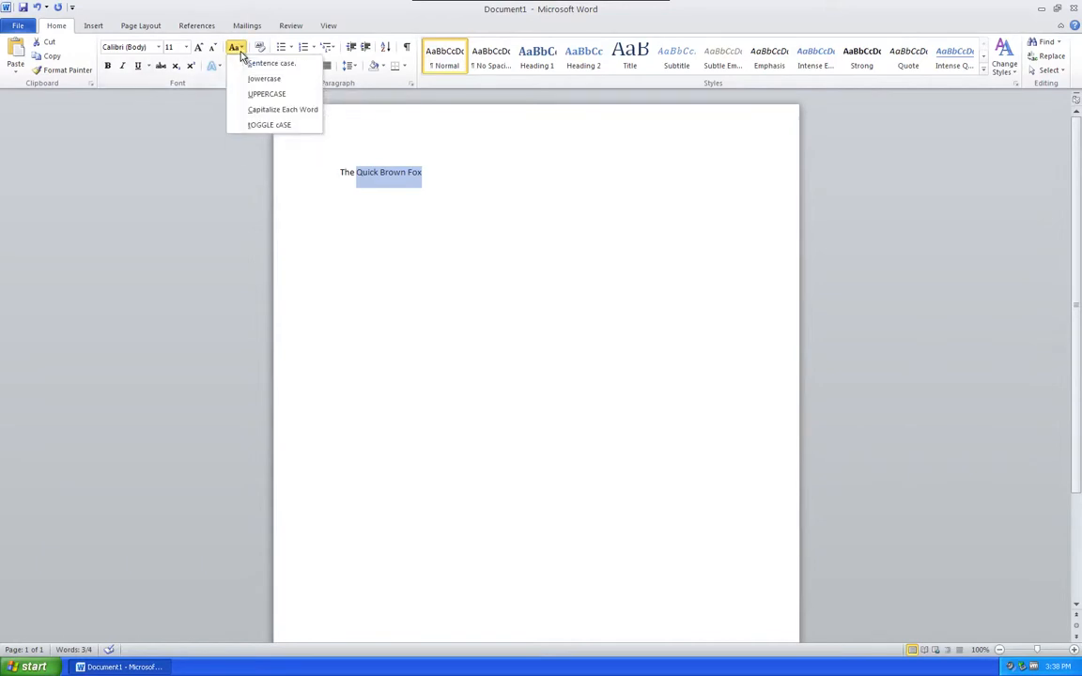
click(238, 48)
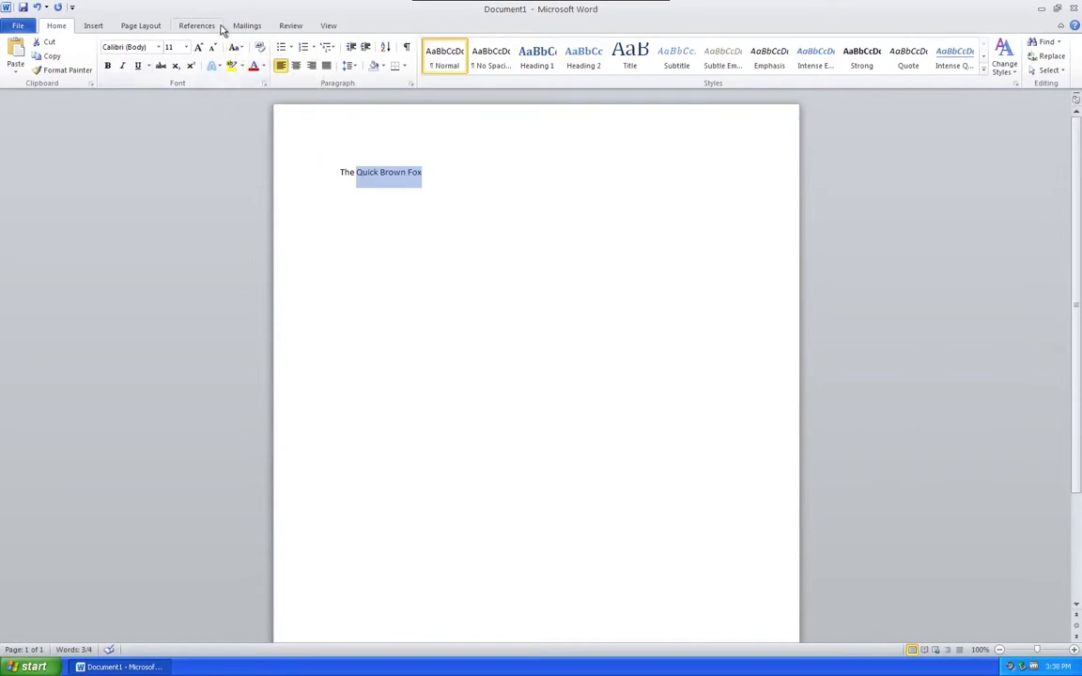
Browse the built-in cover page designs without inserting one
click(95, 26)
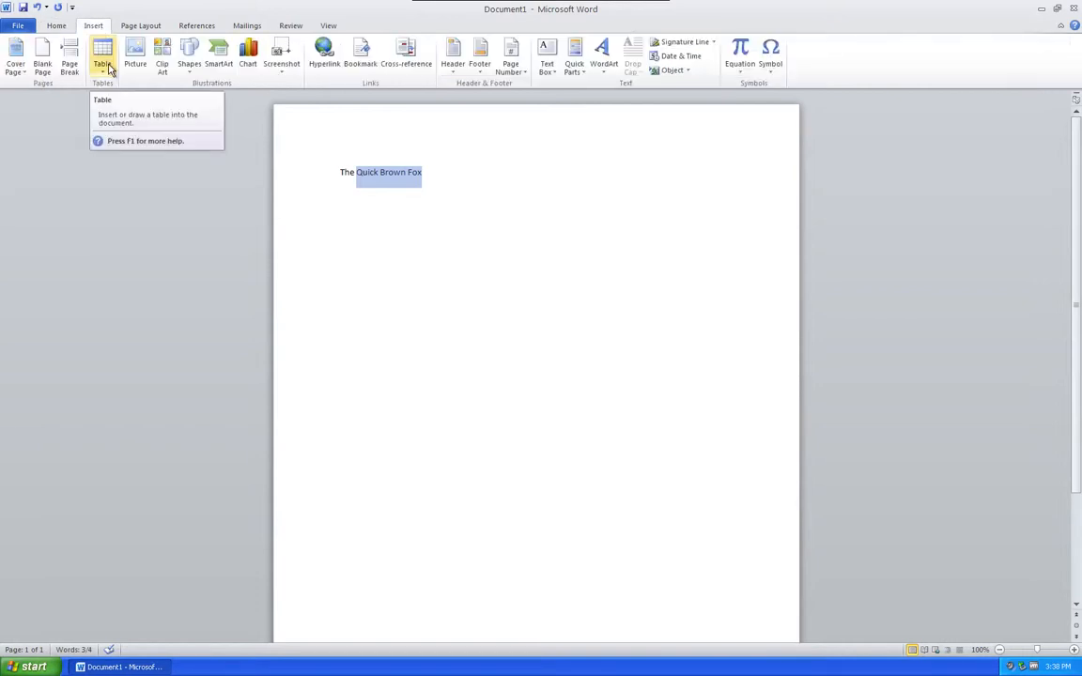
click(15, 65)
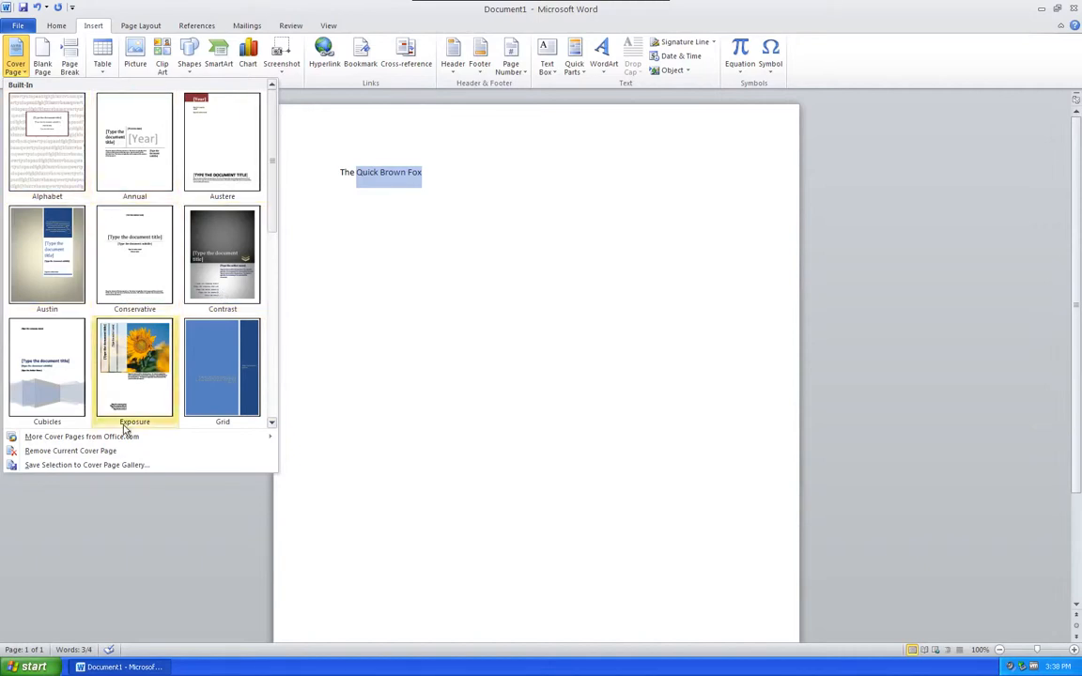
scroll(275, 271, down, 1)
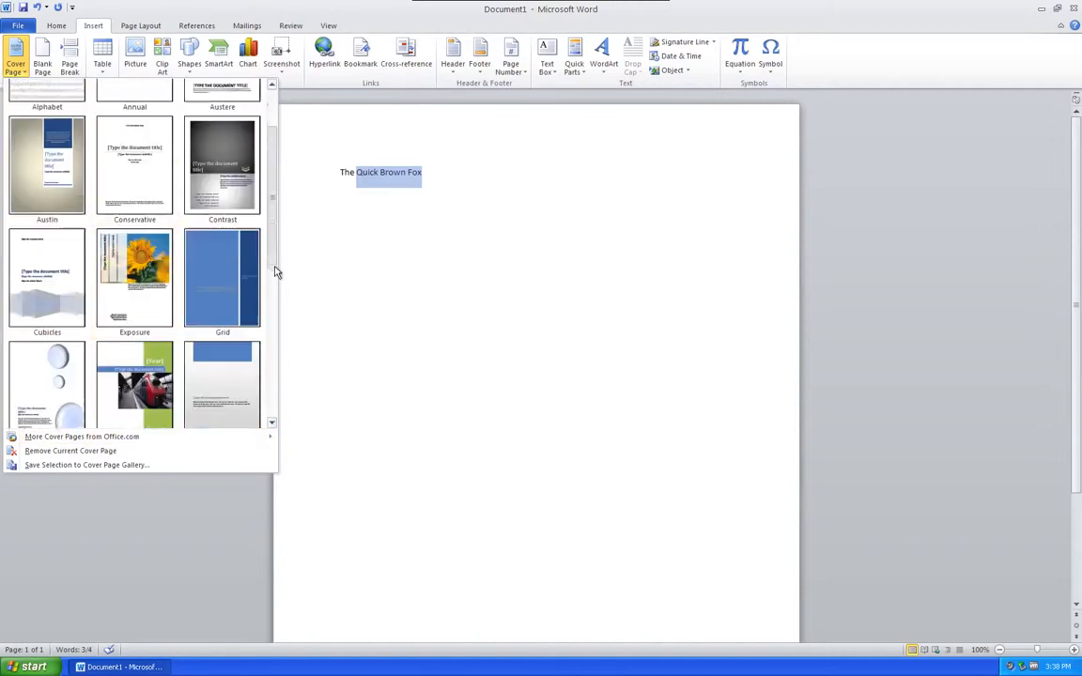
scroll(280, 386, down, 3)
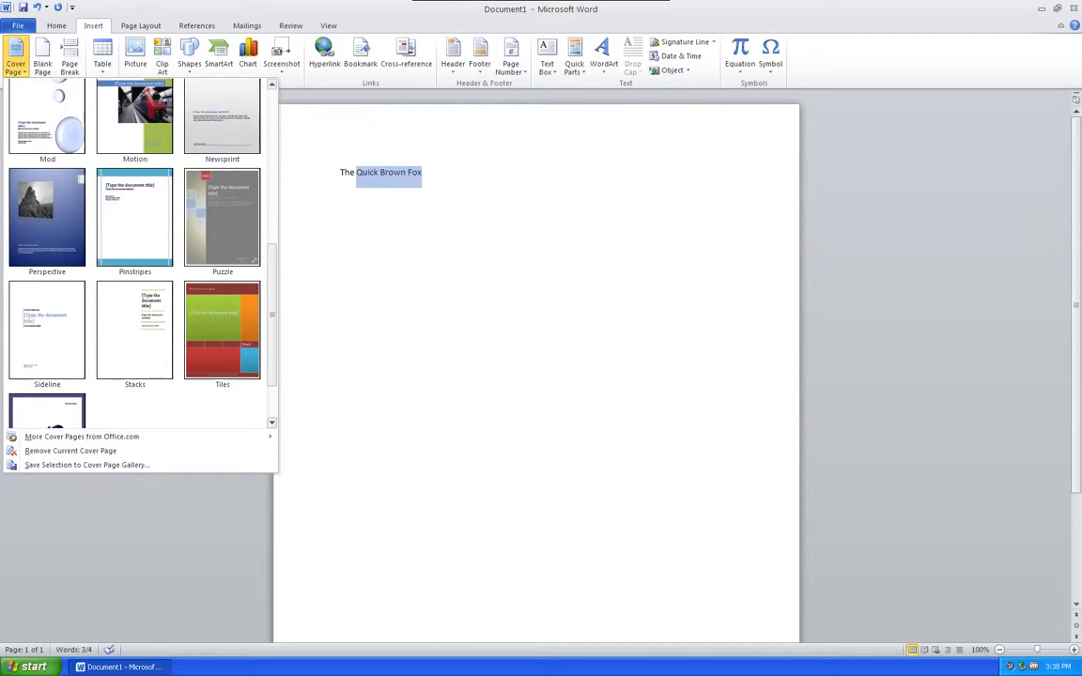
click(104, 4)
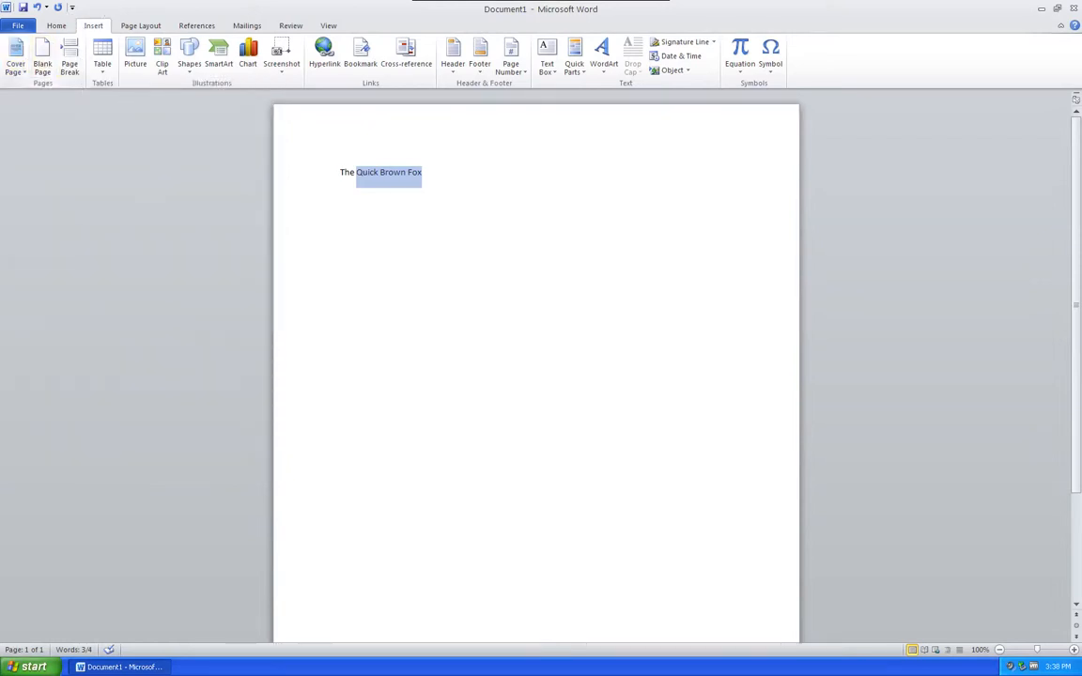
Start two new lines below "The Quick Brown Fox" and insert a table with seven columns and six rows
click(104, 64)
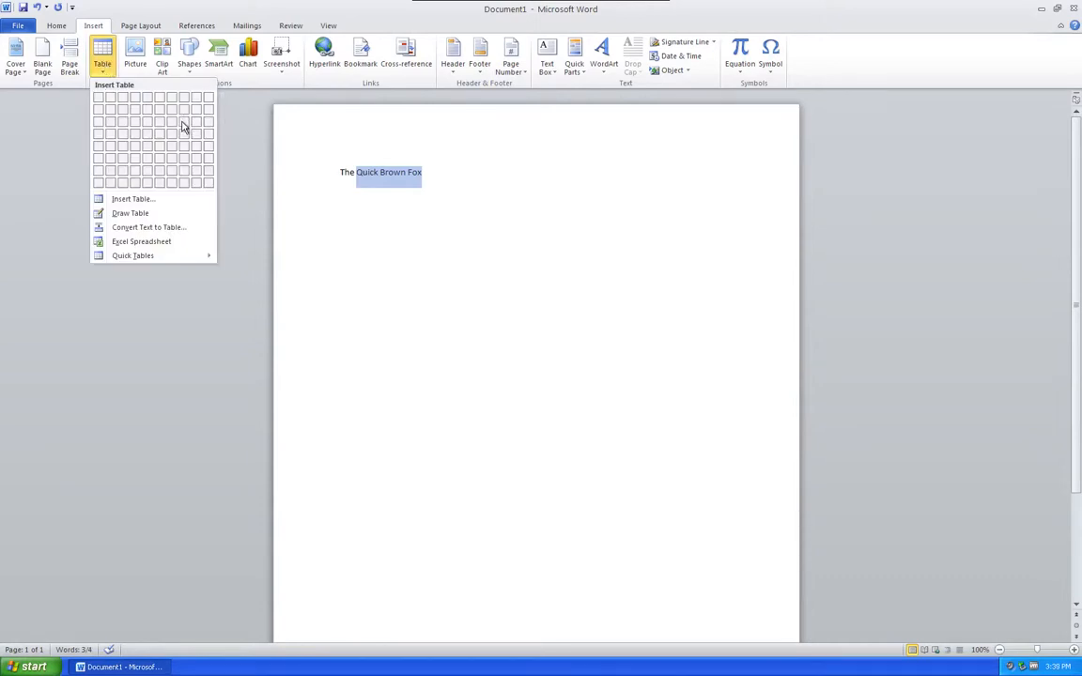
click(106, 71)
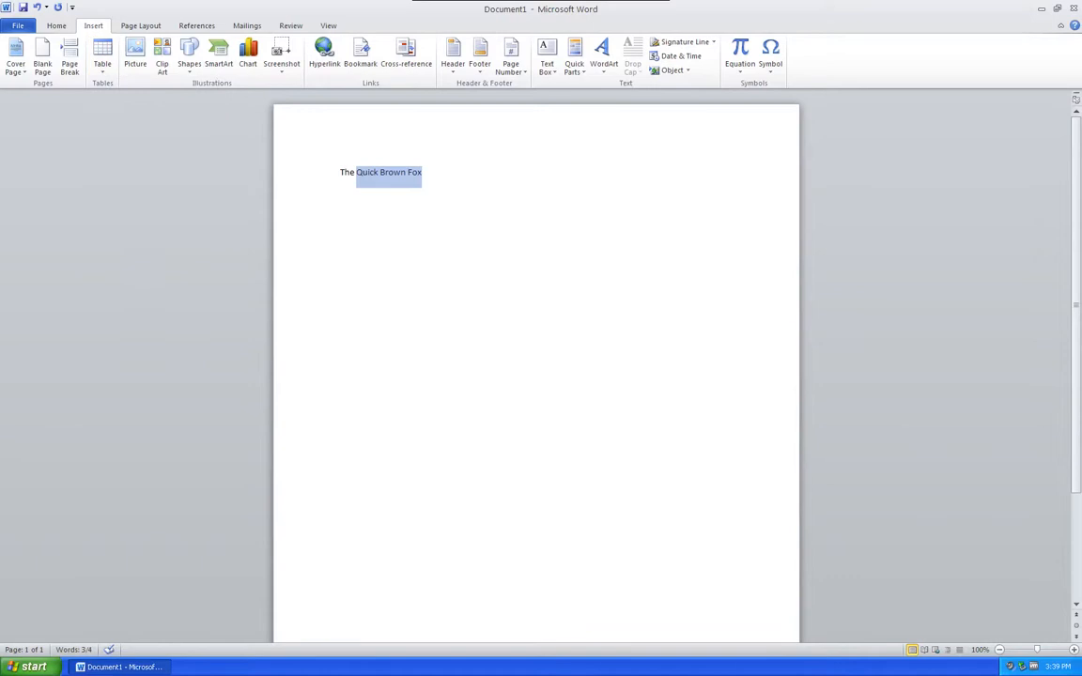
click(426, 174)
key(Return)
key(Return)
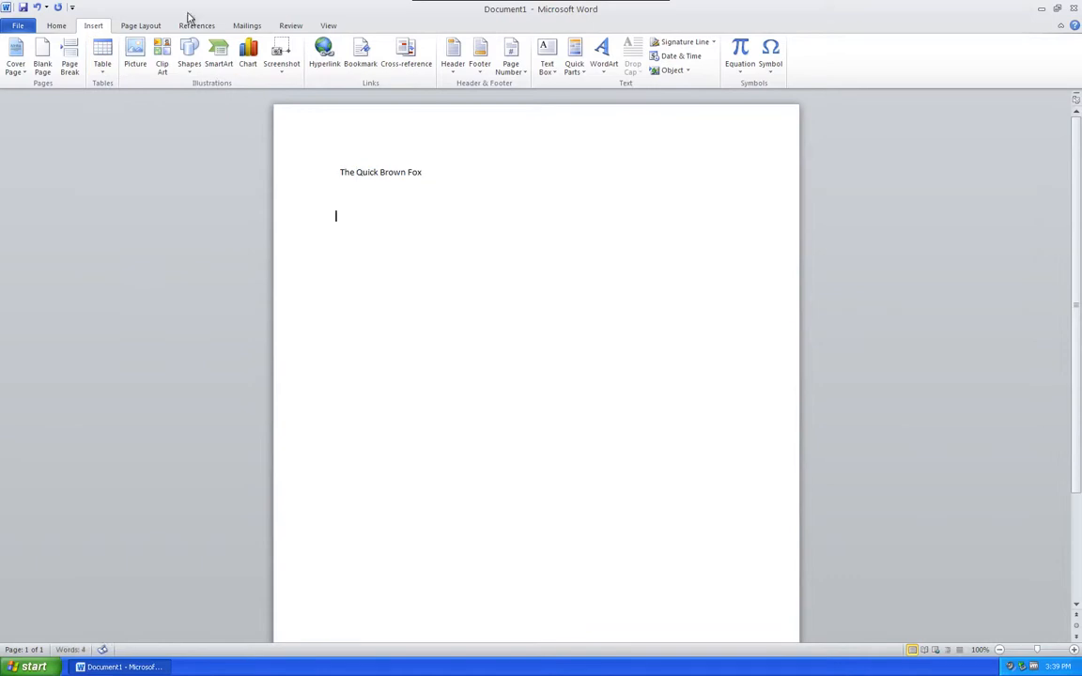
click(99, 72)
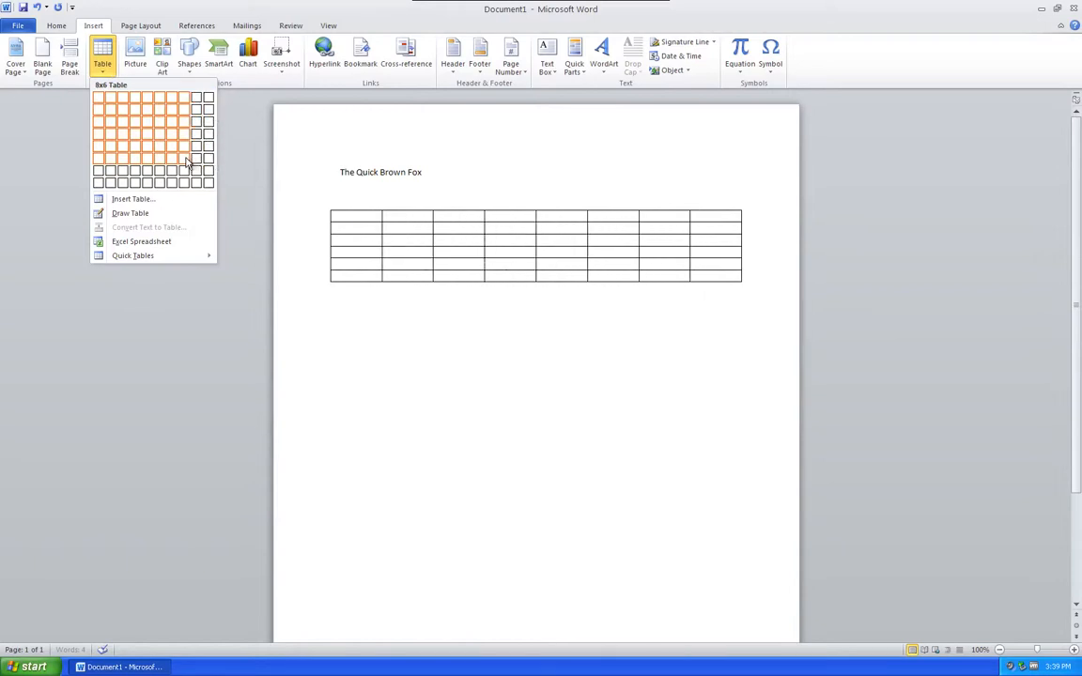
click(175, 162)
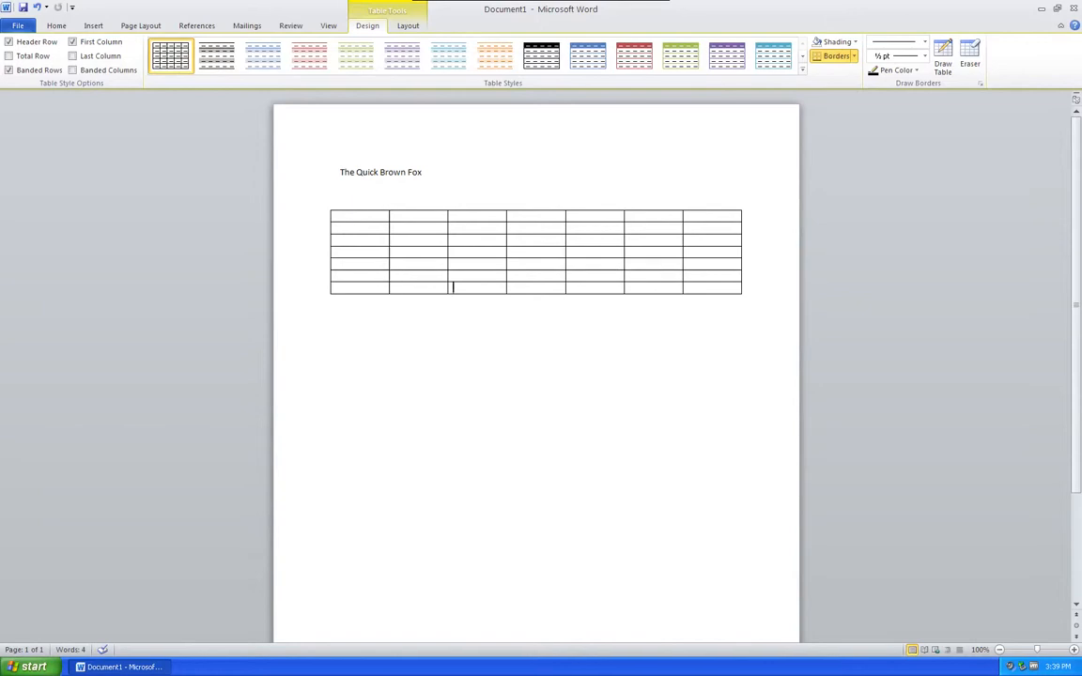
Add rows at the end of the table until it has nine rows
key(Tab)
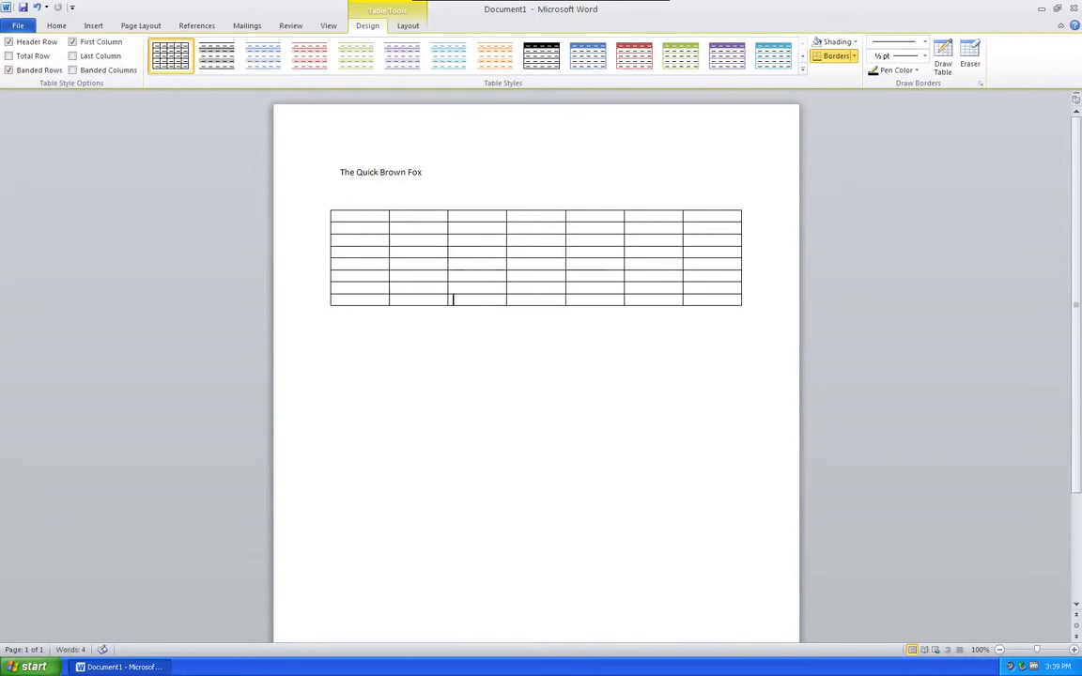
key(Tab)
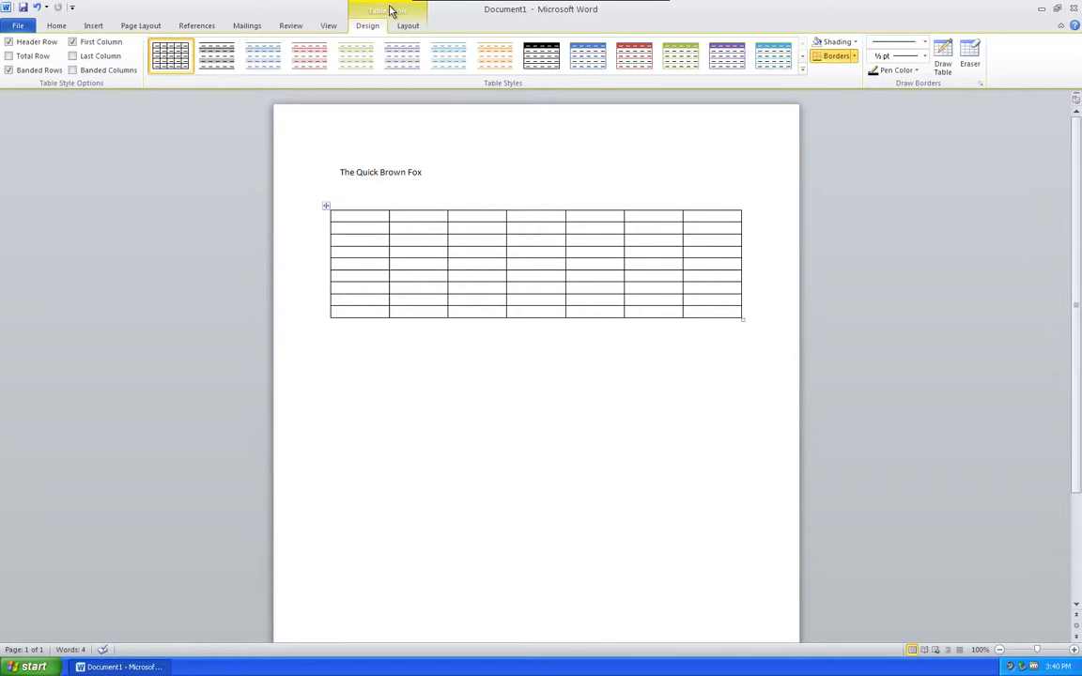
Draw a 3 pt thick-and-thin multi-line border along the top and right edges of the table's first three columns
click(421, 172)
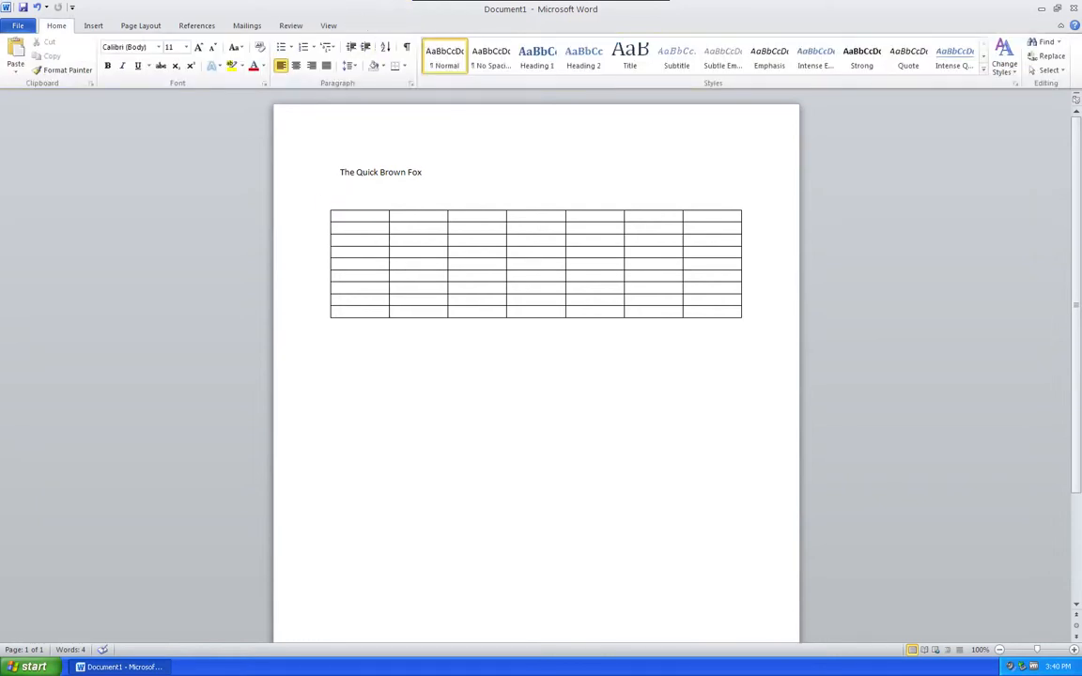
click(350, 216)
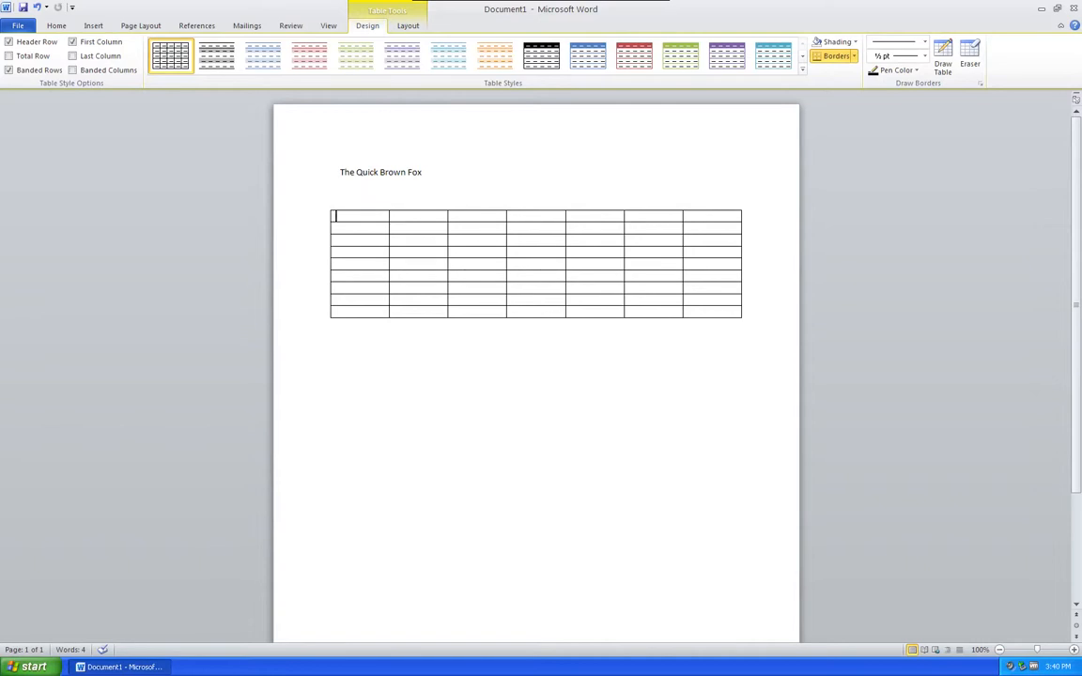
click(423, 172)
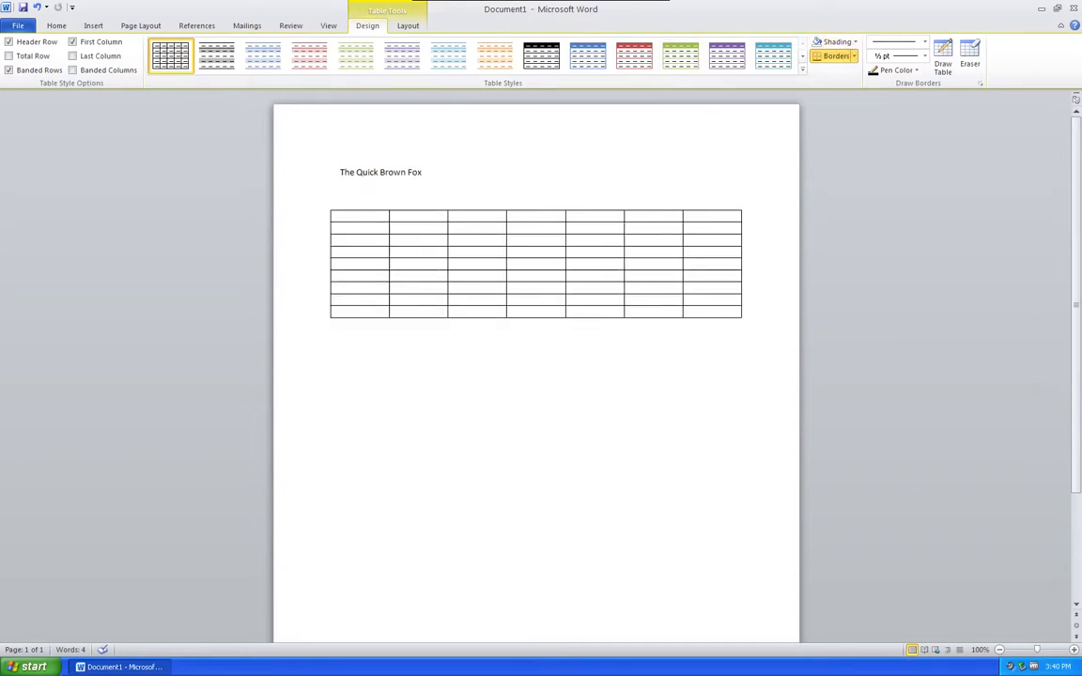
click(925, 42)
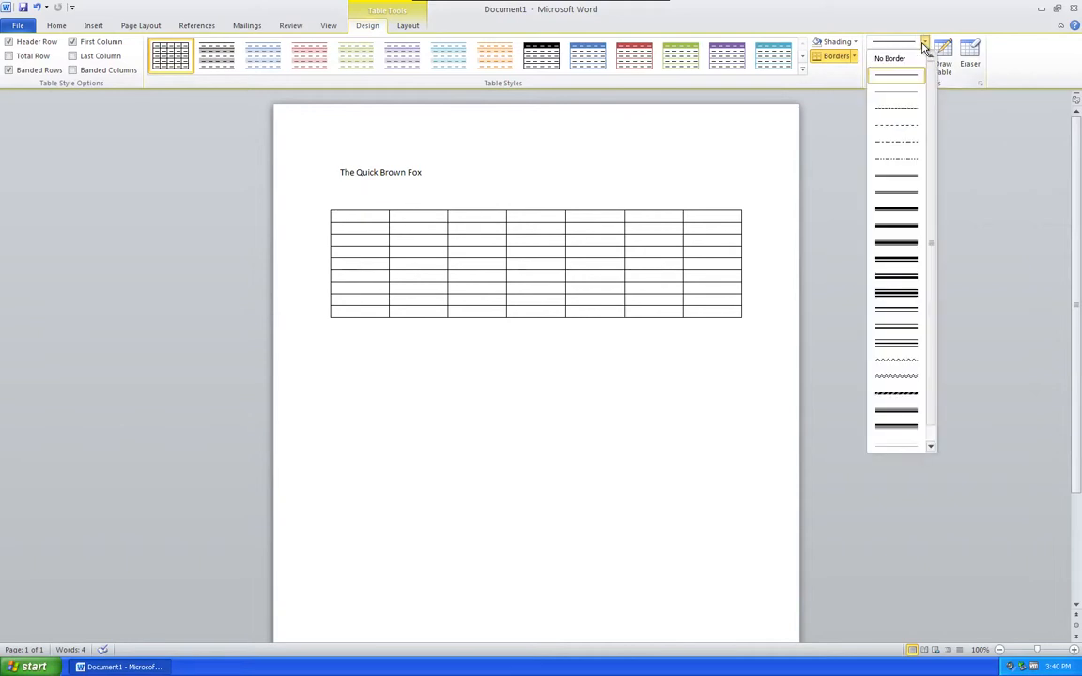
click(906, 279)
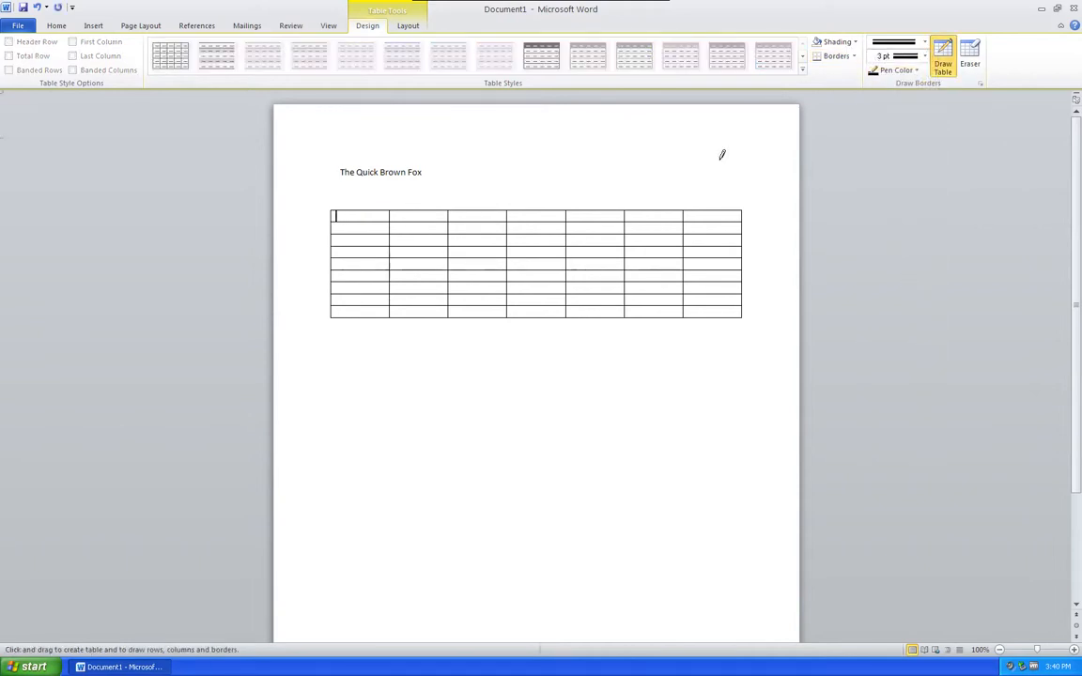
mouse_move(334, 211)
mouse_down()
mouse_move(485, 211)
mouse_move(507, 254)
mouse_move(507, 309)
mouse_up()
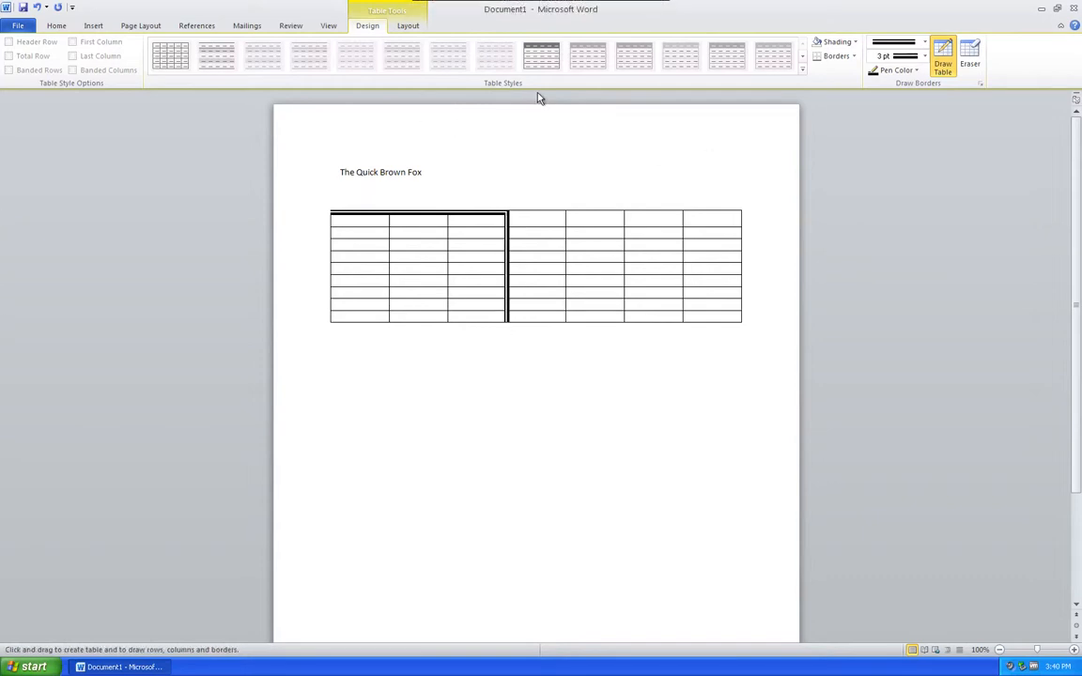
Set the pen color to a light olive green and draw the border along the top and right side of columns four to six
click(916, 70)
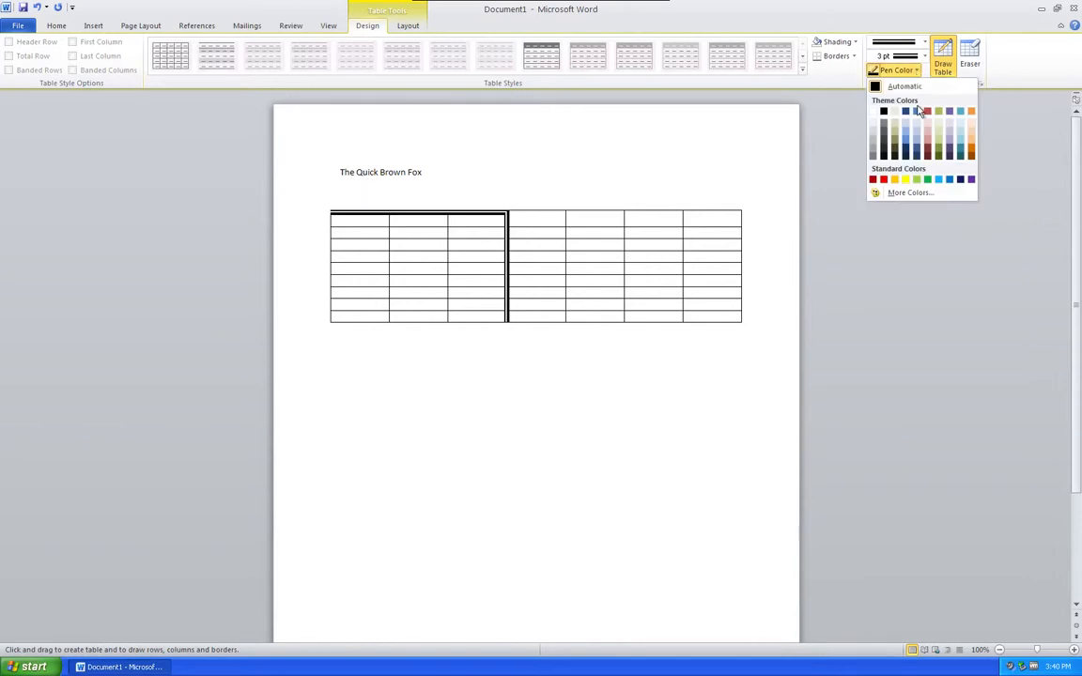
click(936, 134)
mouse_move(513, 207)
mouse_down()
mouse_move(677, 212)
mouse_move(682, 319)
mouse_up()
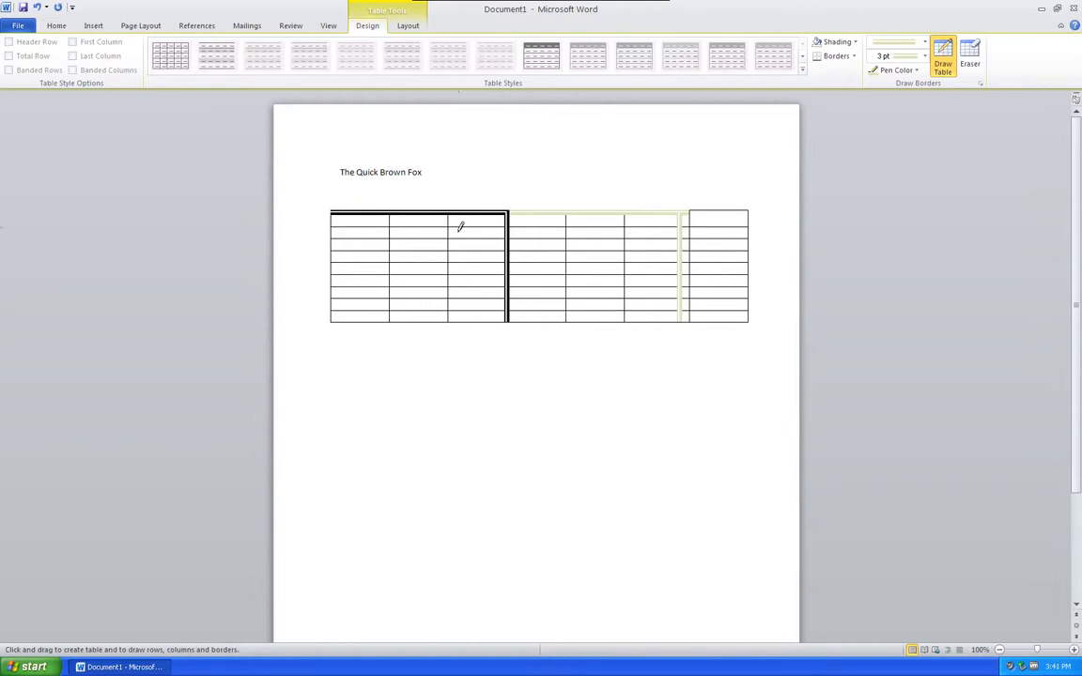
key(Escape)
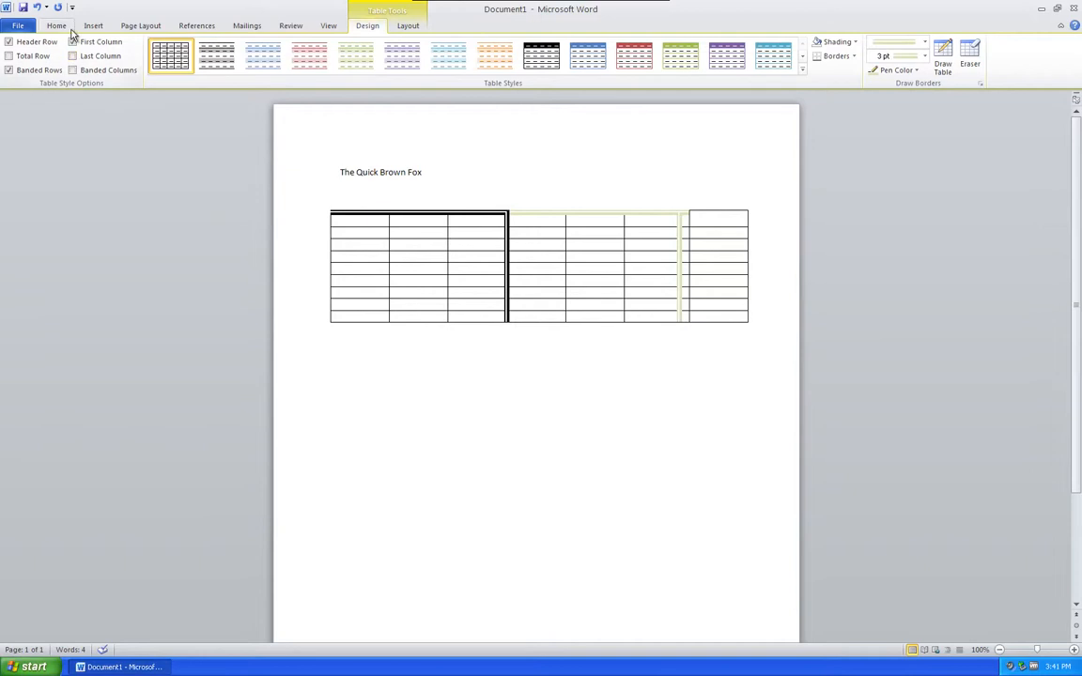
Compare the design commands and the layout commands available for the selected table
click(402, 27)
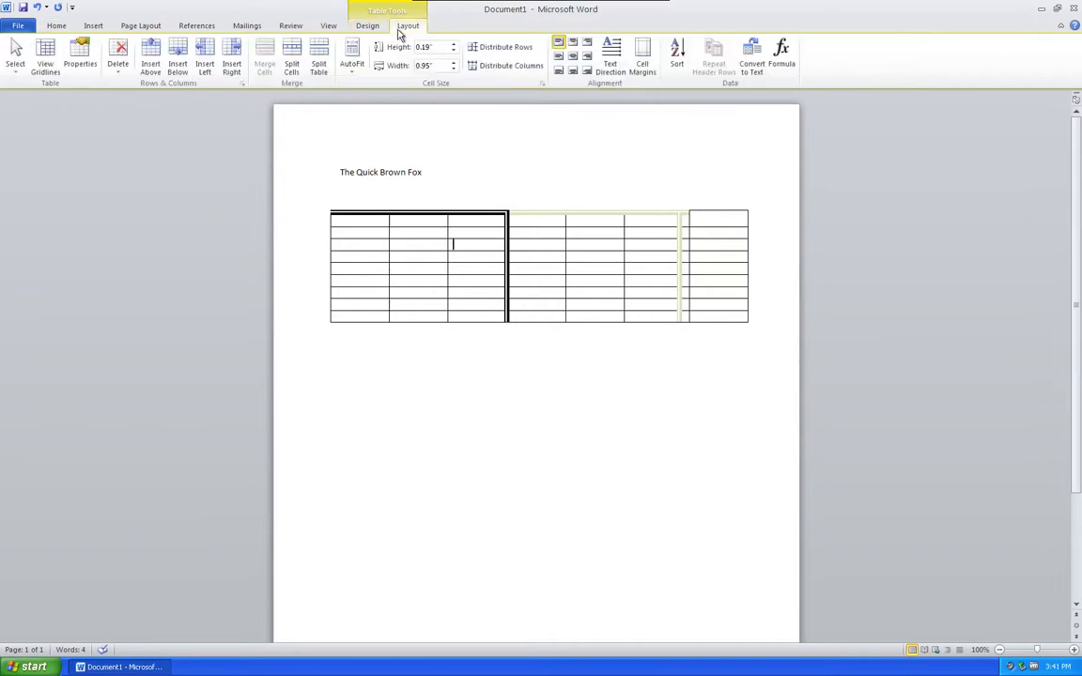
click(378, 13)
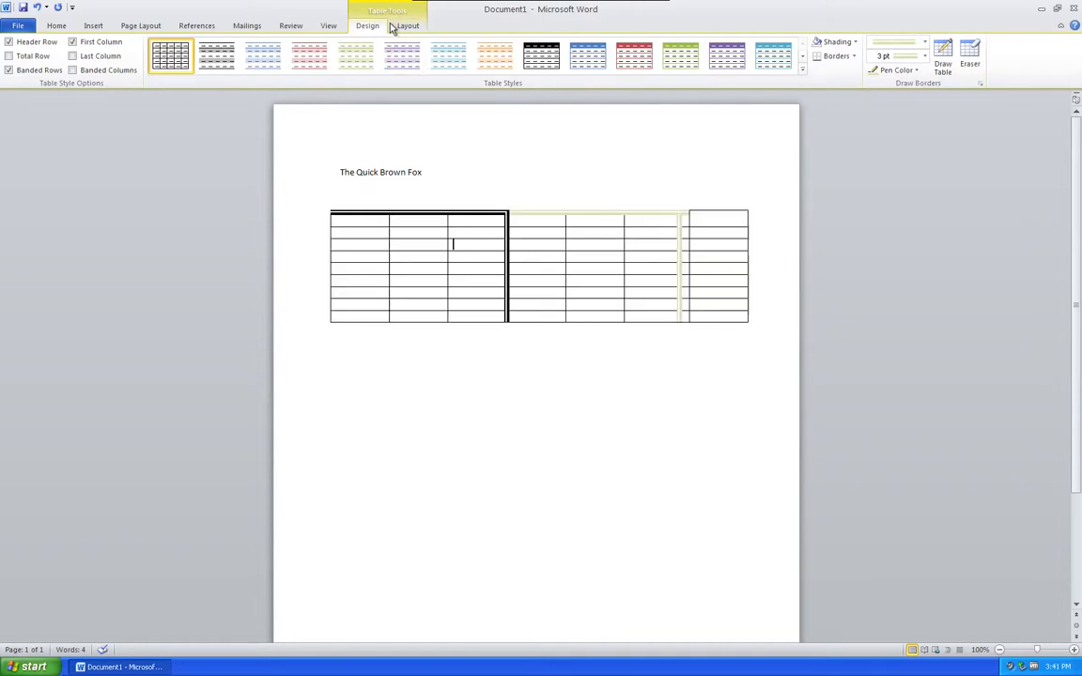
click(399, 28)
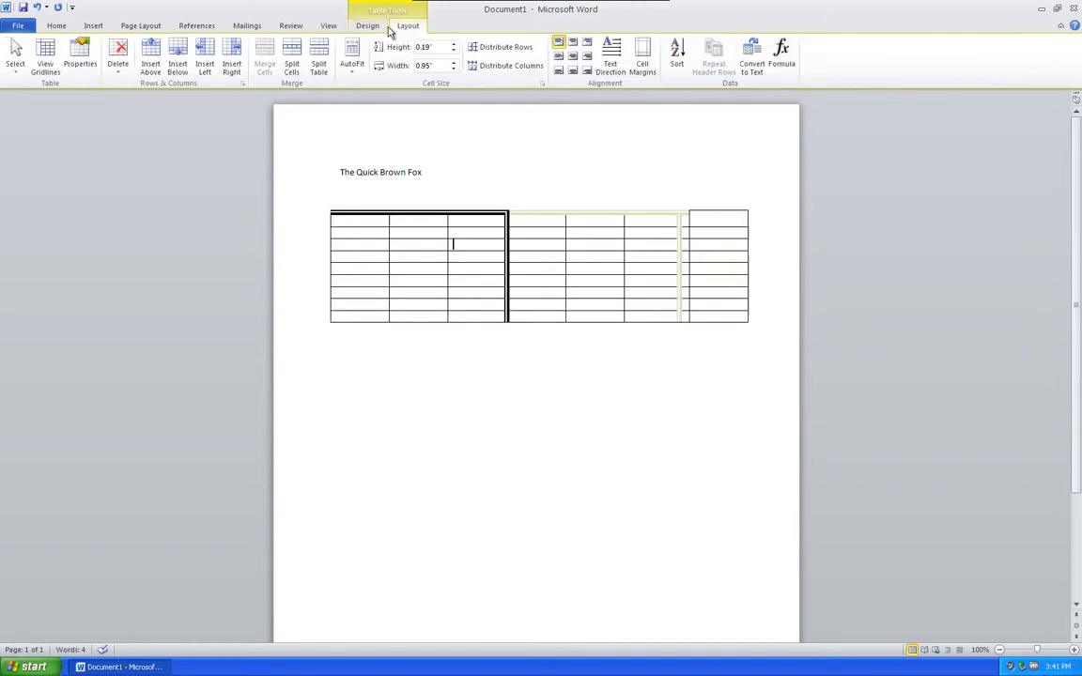
click(383, 26)
click(398, 26)
click(370, 26)
click(407, 27)
click(368, 27)
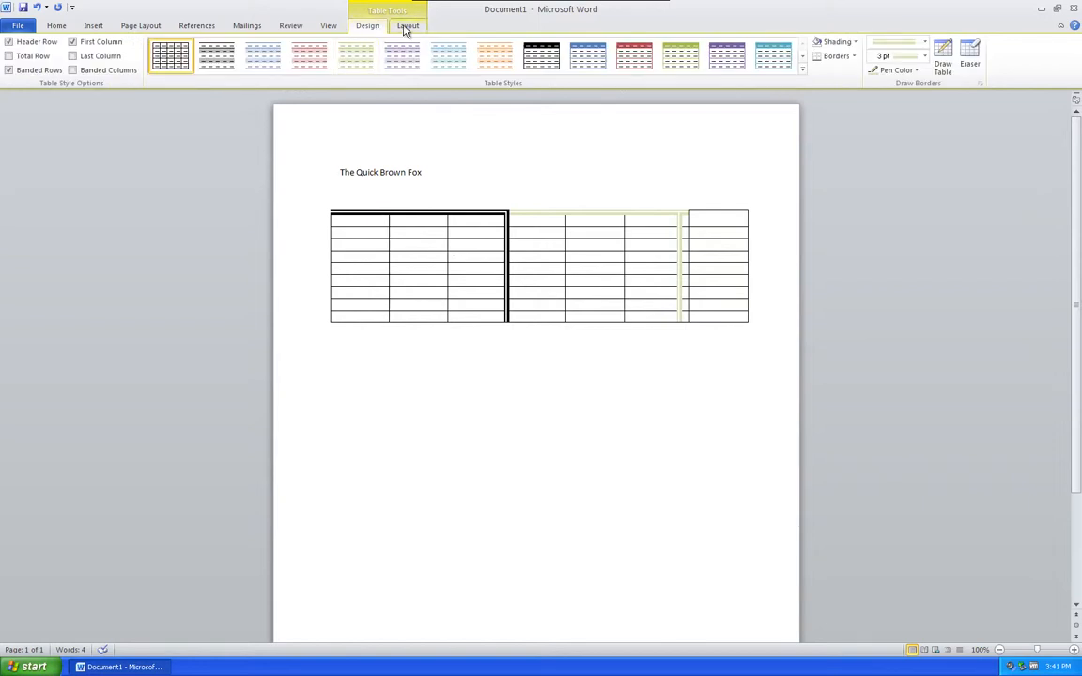
click(406, 27)
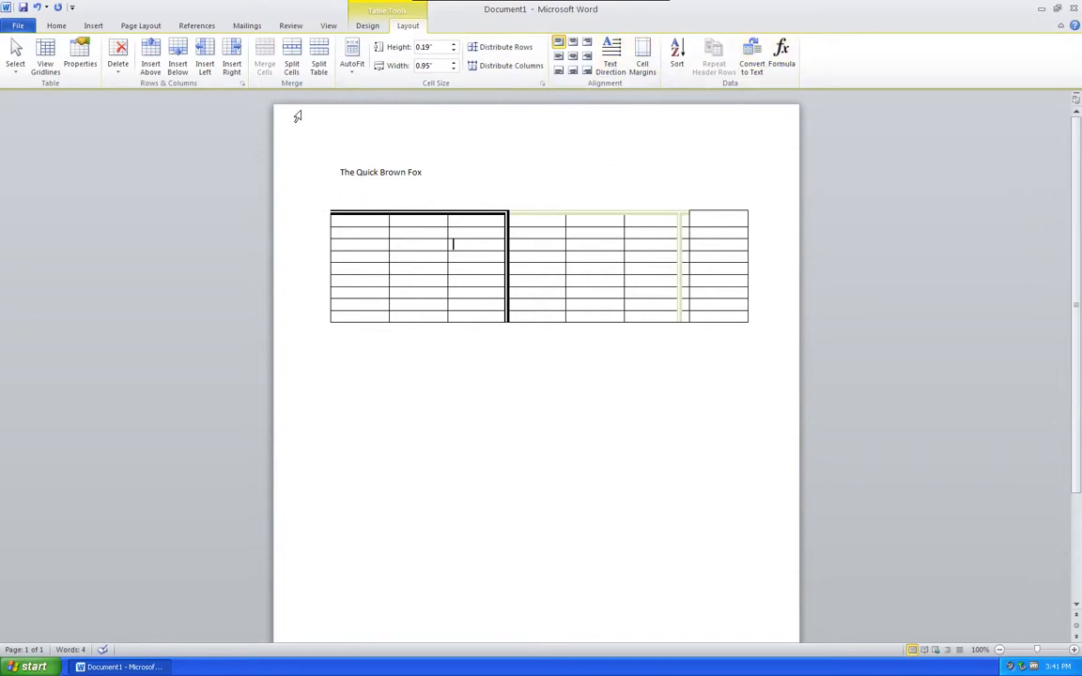
click(366, 26)
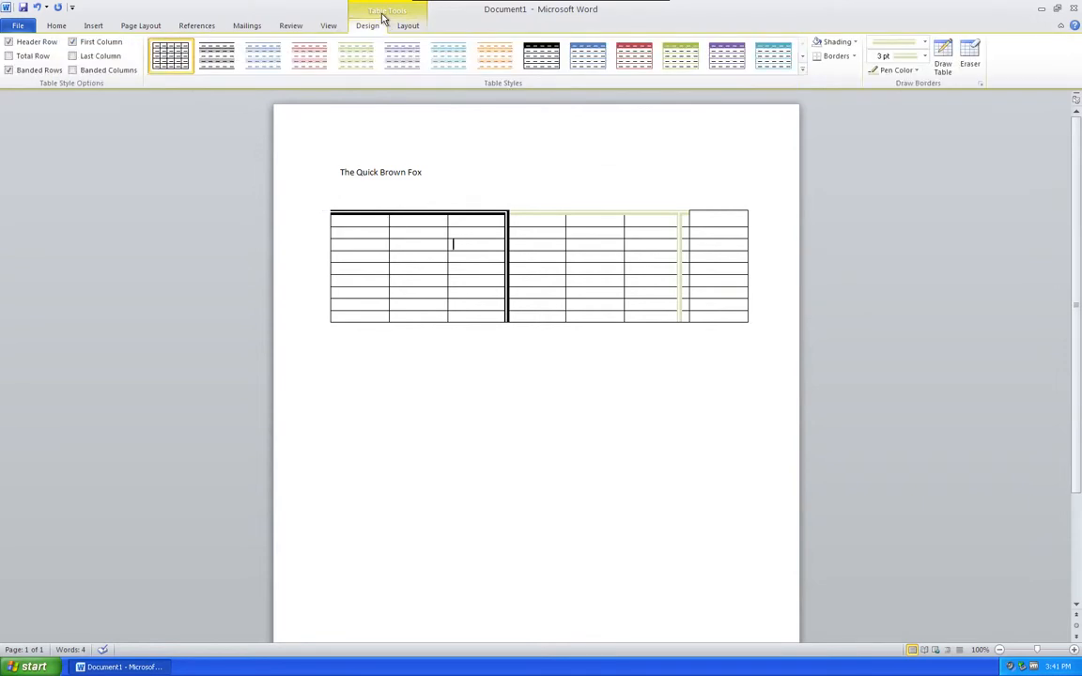
click(58, 25)
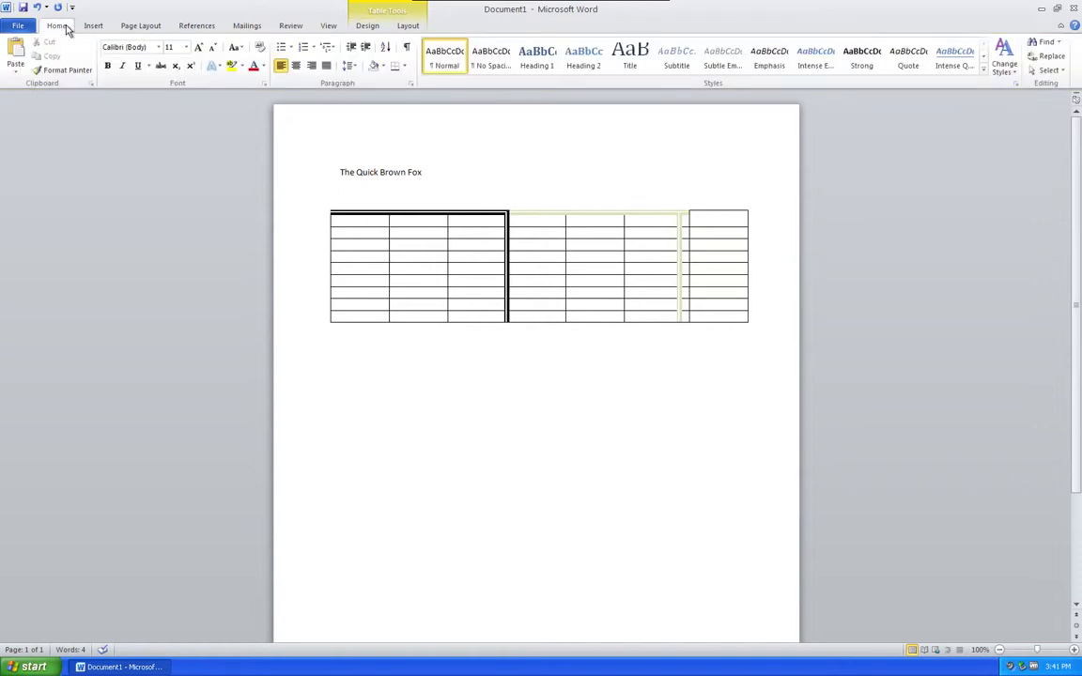
Place the cursor below the table and view the Insert Picture dialog and the screenshot options without inserting anything
click(335, 329)
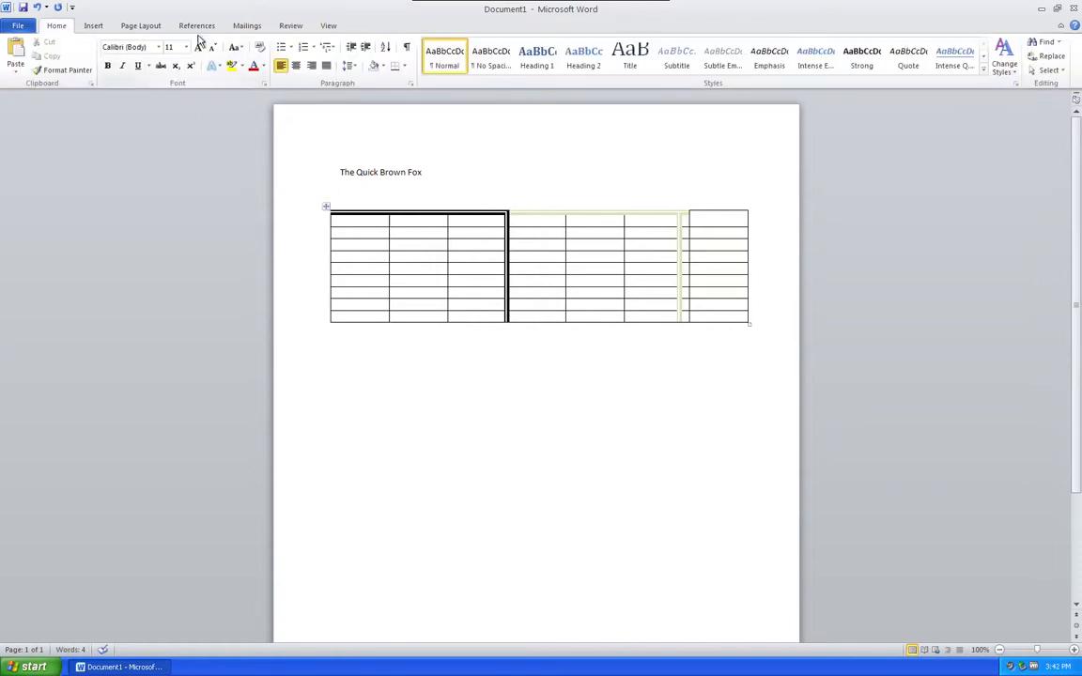
click(136, 28)
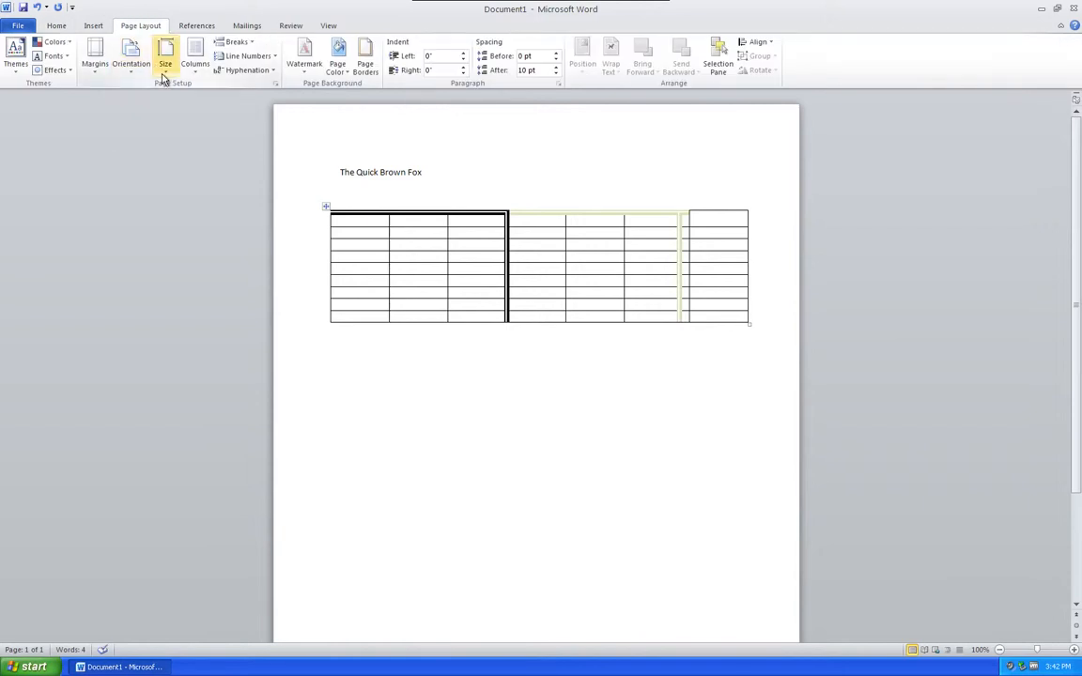
click(93, 27)
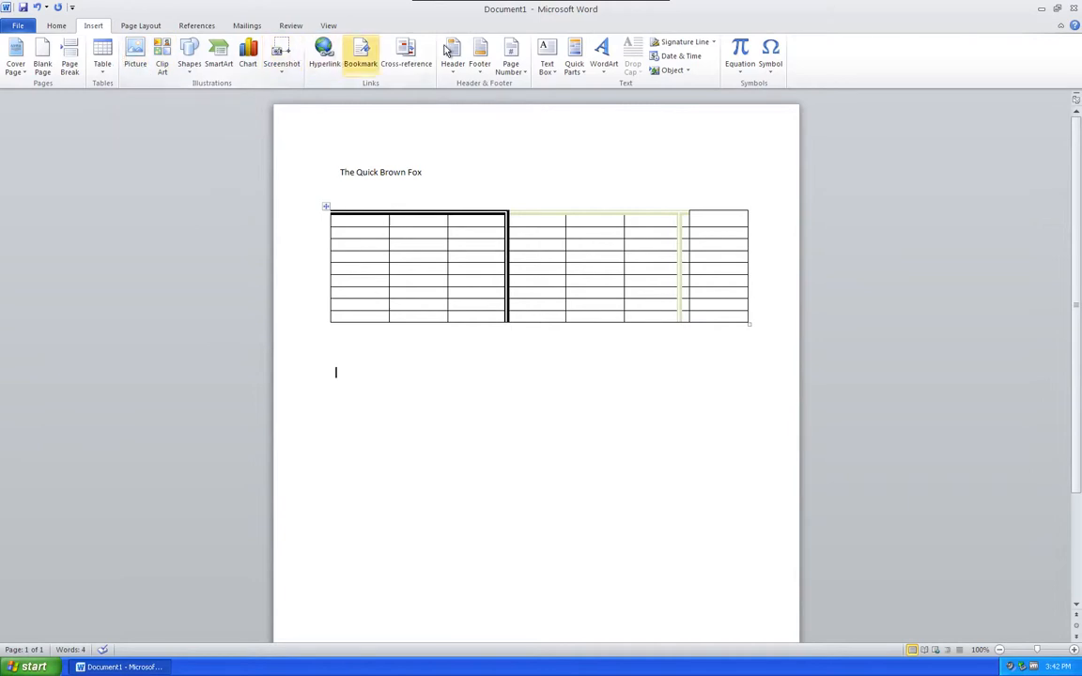
click(142, 68)
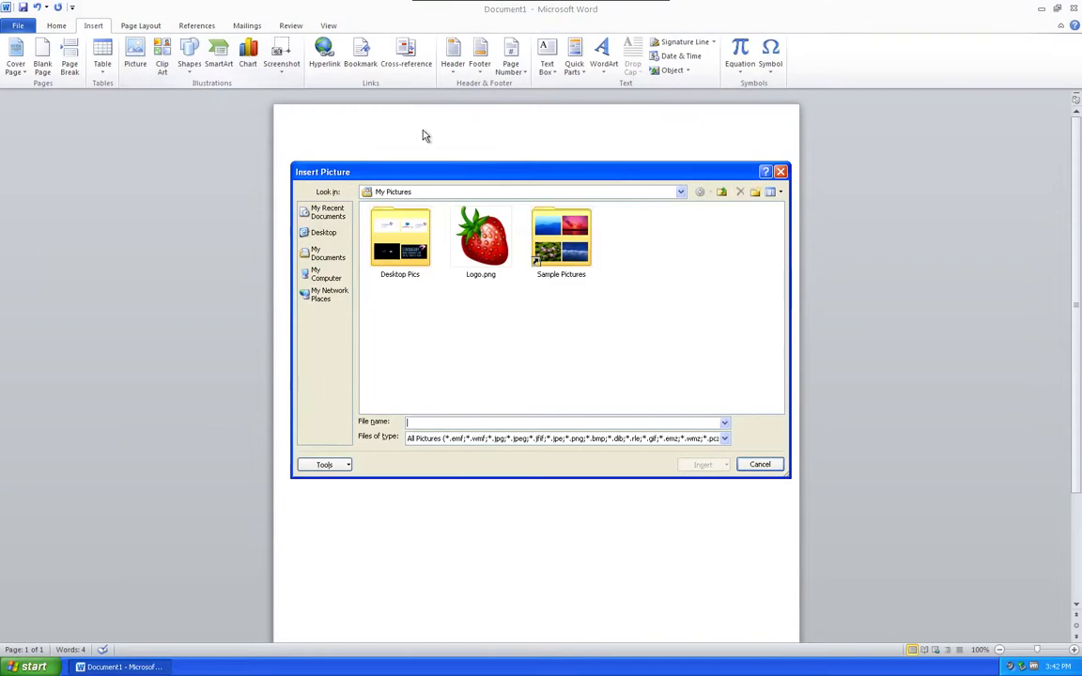
click(762, 464)
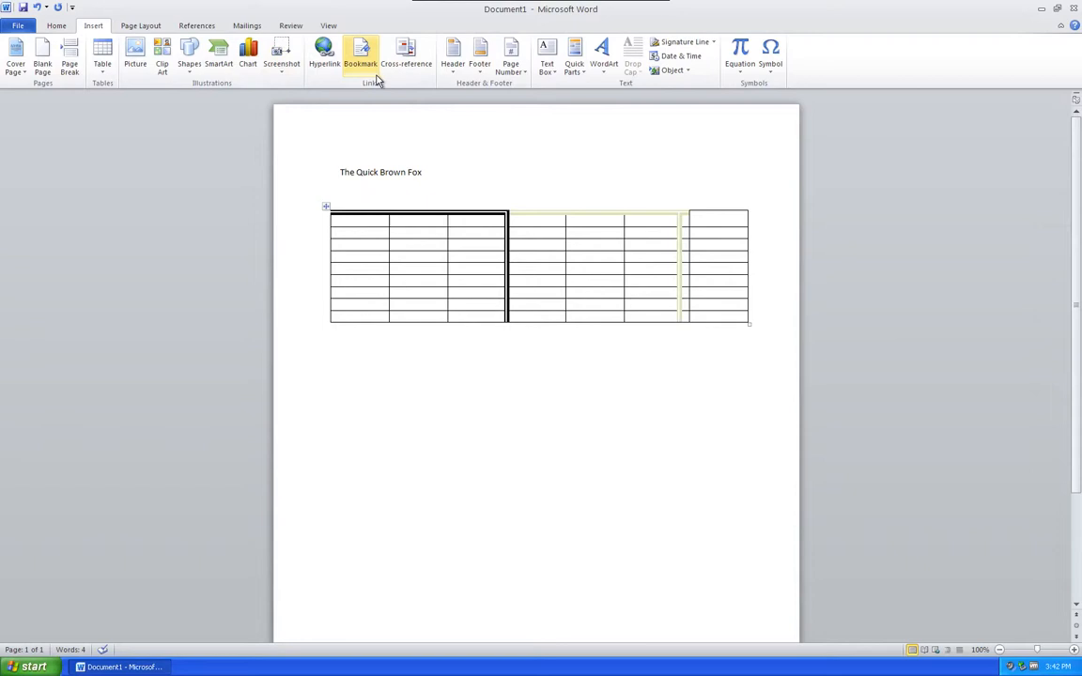
click(290, 72)
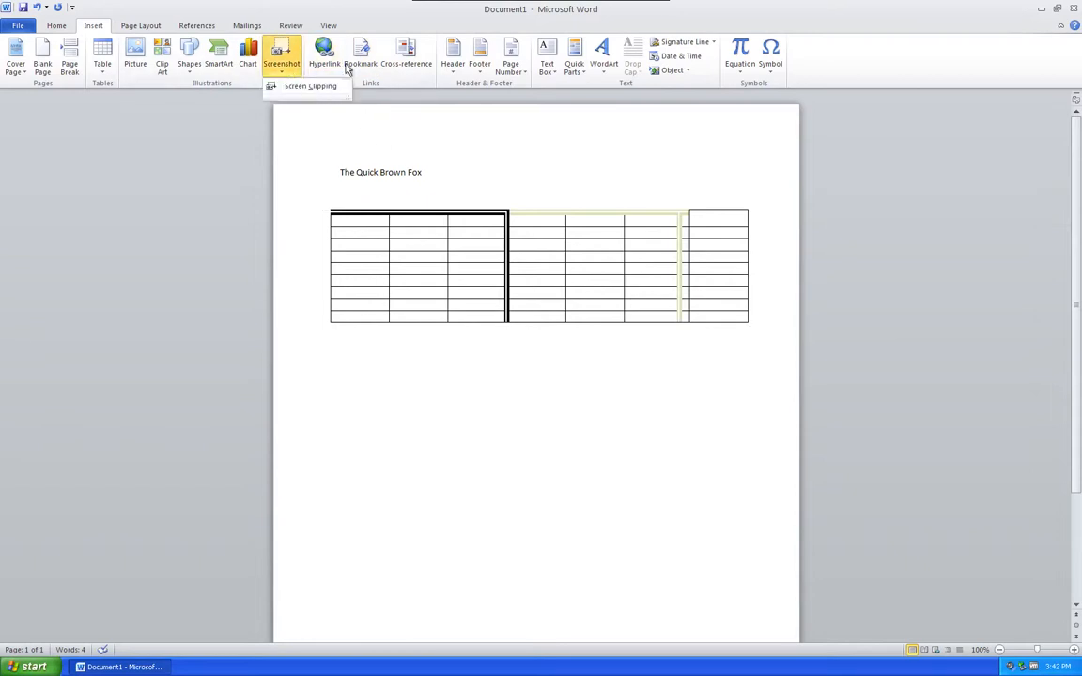
click(412, 97)
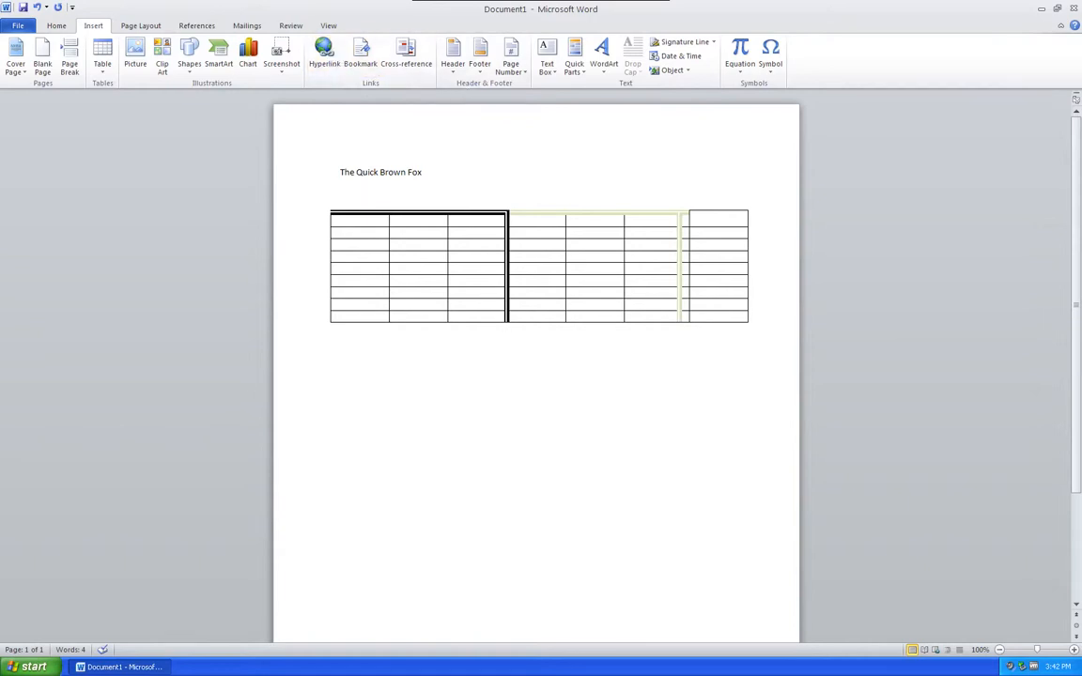
Select the words "Quick Brown Fox" and view the Insert Hyperlink dialog for them without creating a link
drag(423, 172, 356, 173)
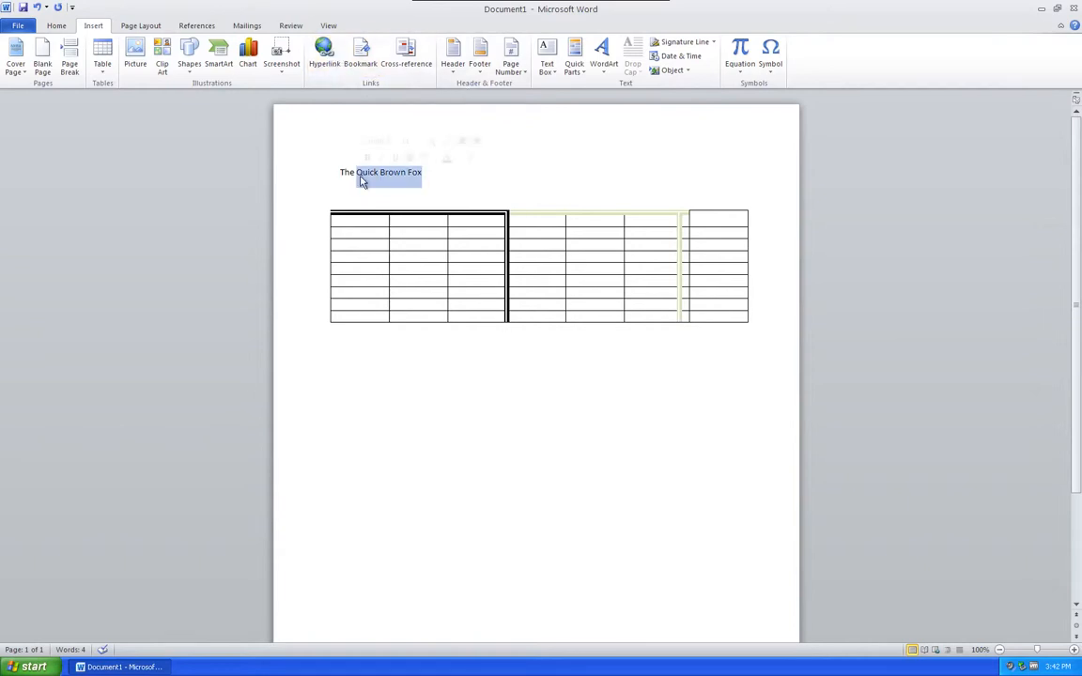
click(324, 52)
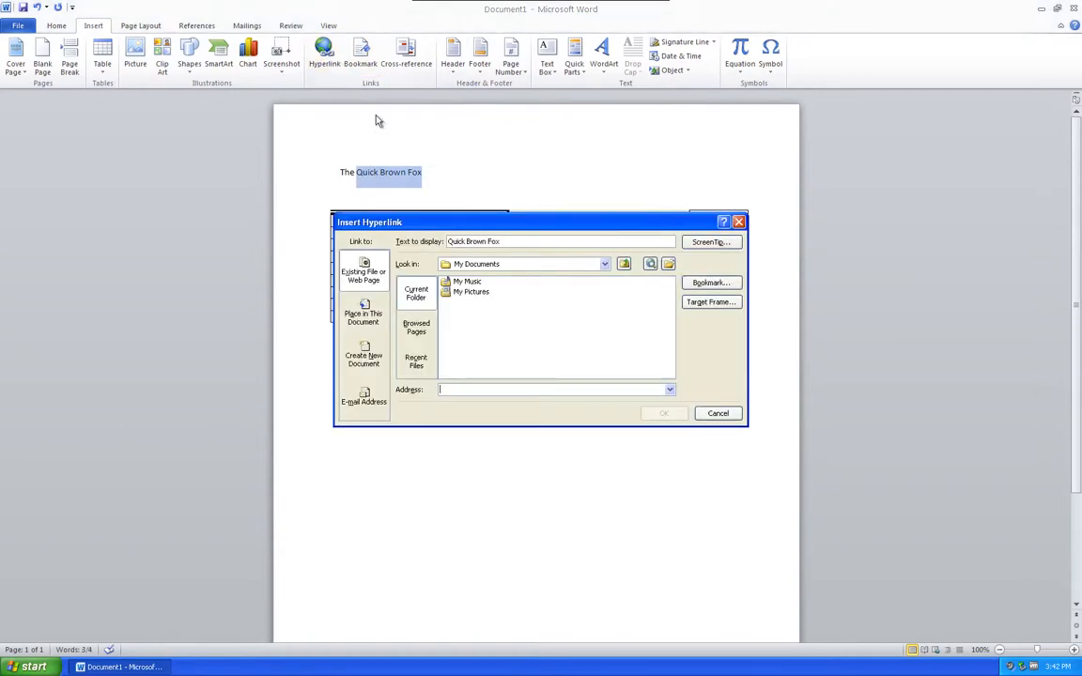
click(718, 414)
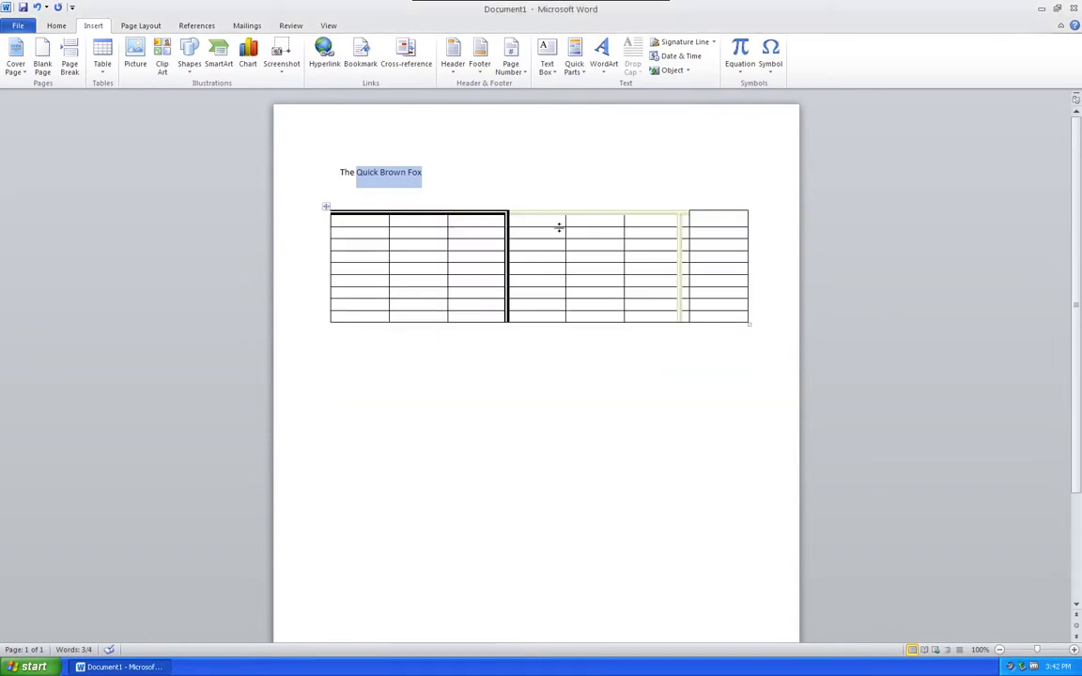
Deselect the words and open the page header for editing
click(465, 176)
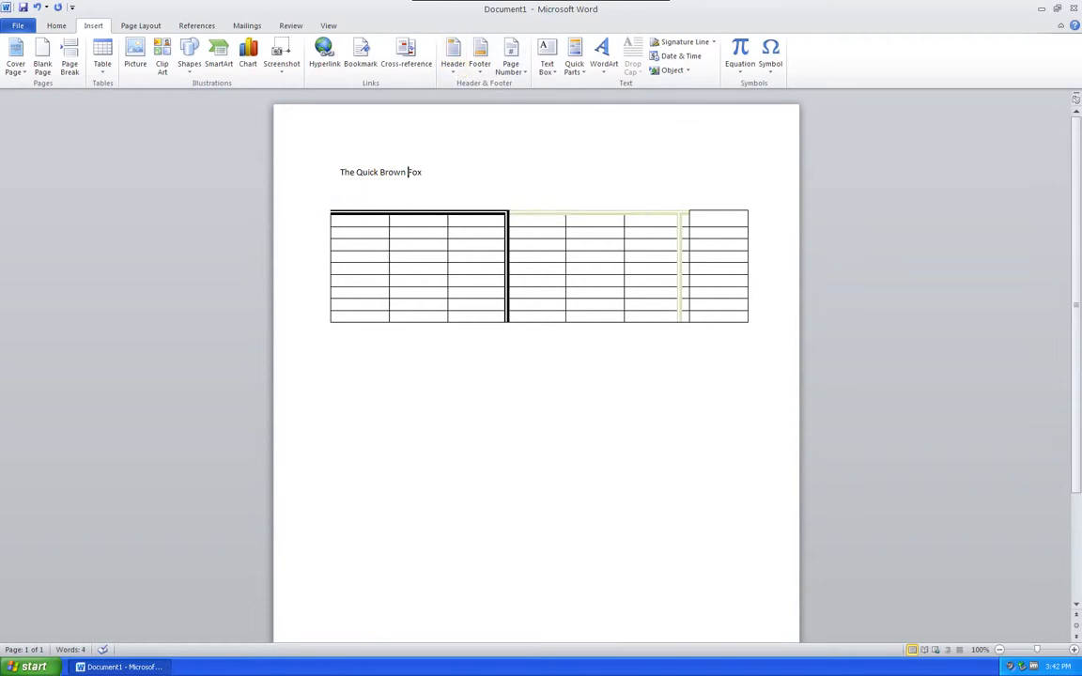
double_click(404, 142)
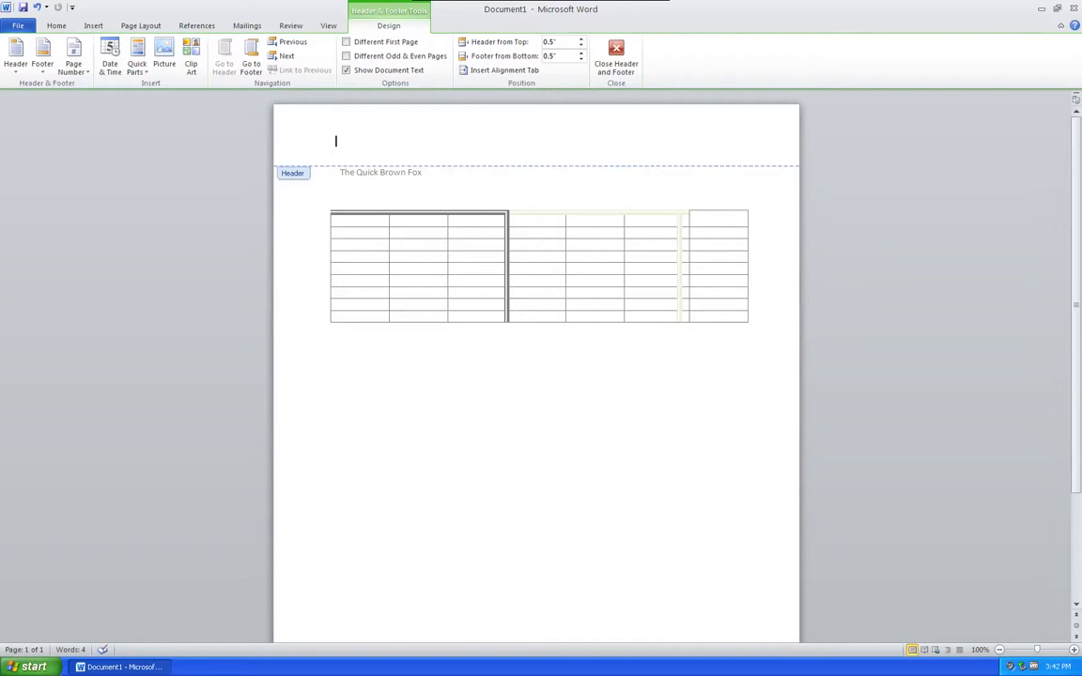
Place the cursor in the footer, the header and again the footer, and close header and footer editing
scroll(448, 424, down, 3)
click(335, 595)
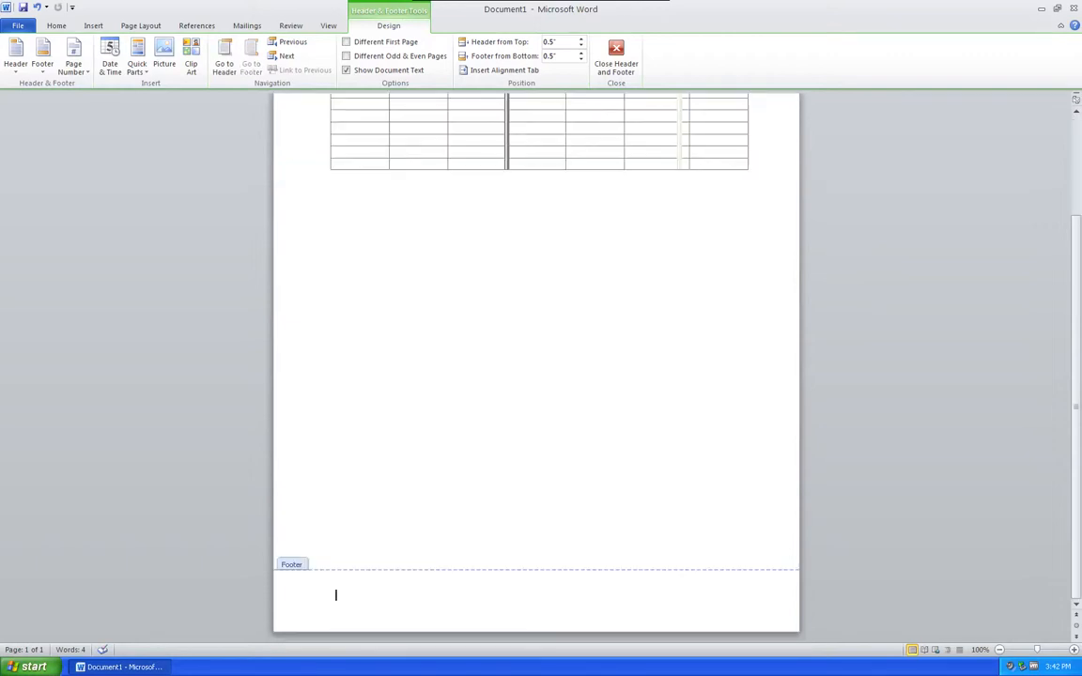
scroll(404, 622, up, 3)
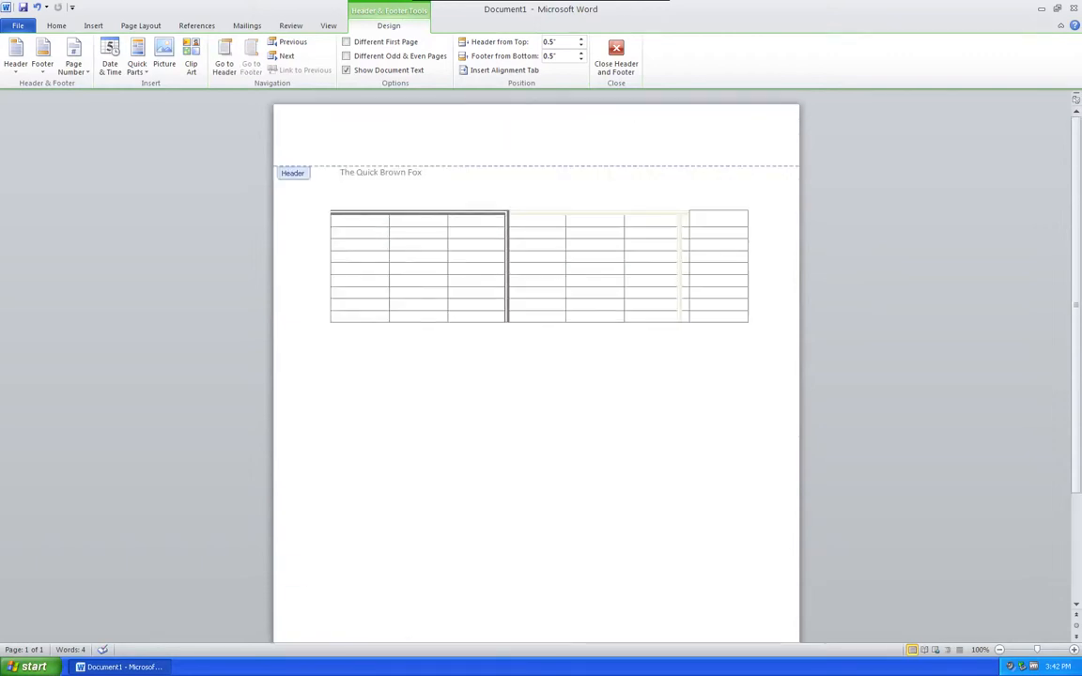
click(391, 143)
scroll(384, 408, down, 3)
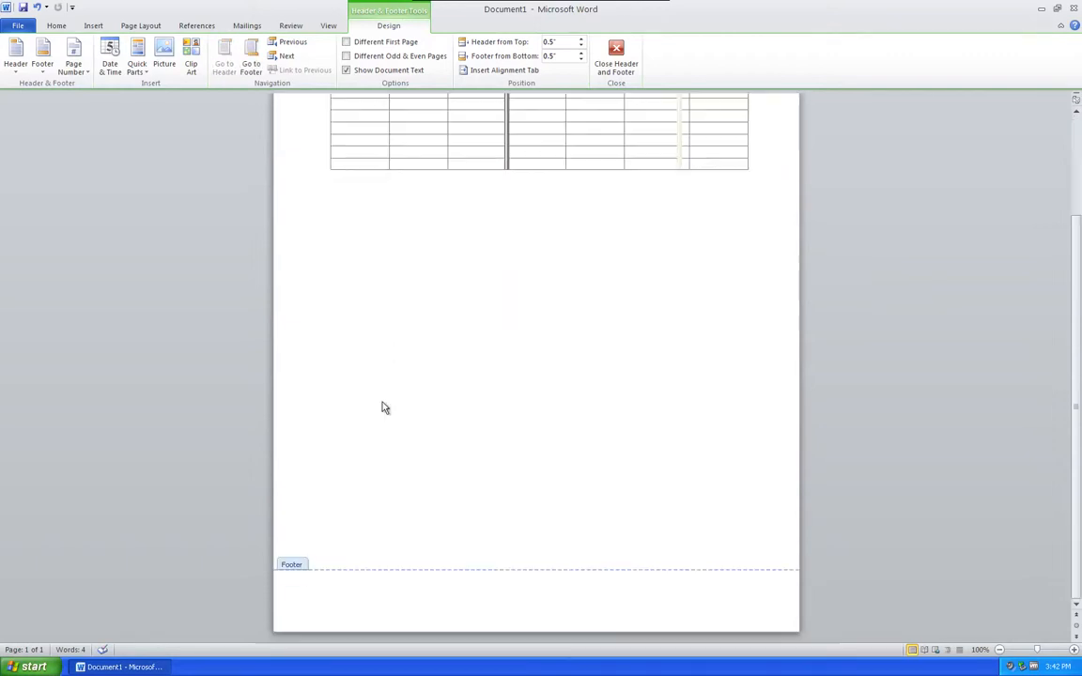
click(380, 584)
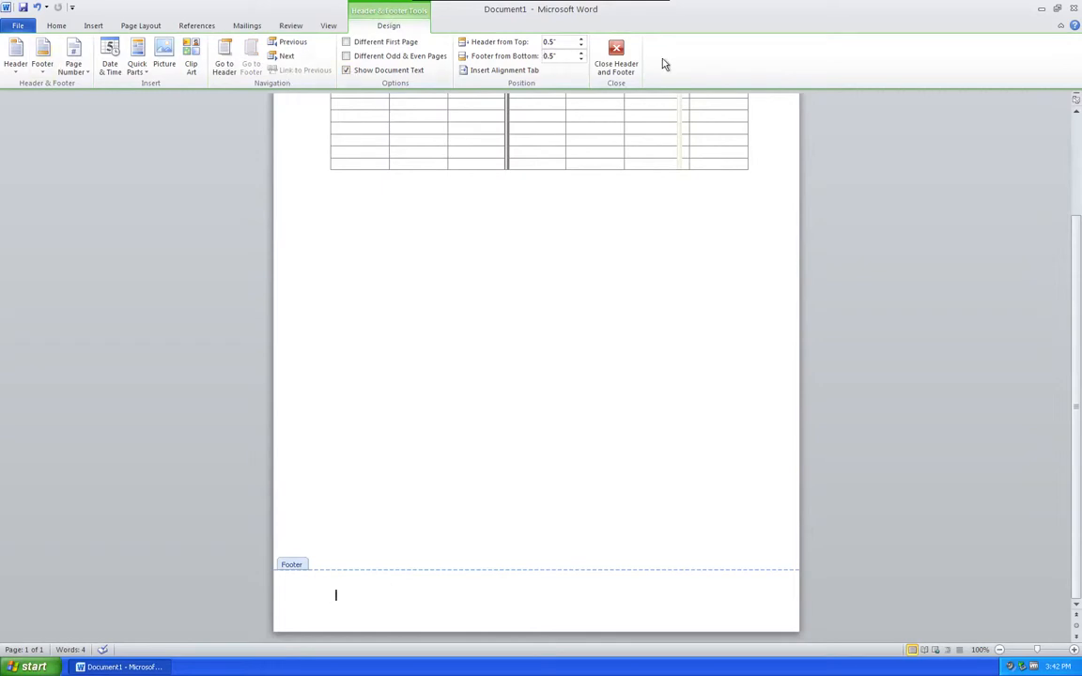
click(623, 64)
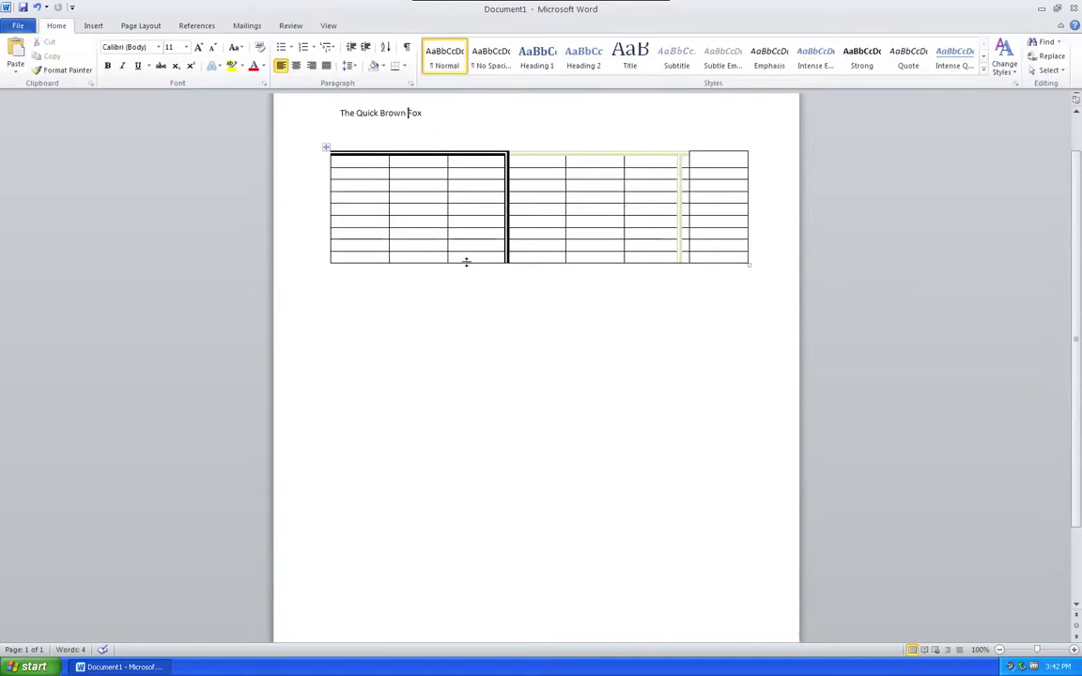
Look over the insert and page layout commands and view the built-in themes without applying one
click(94, 26)
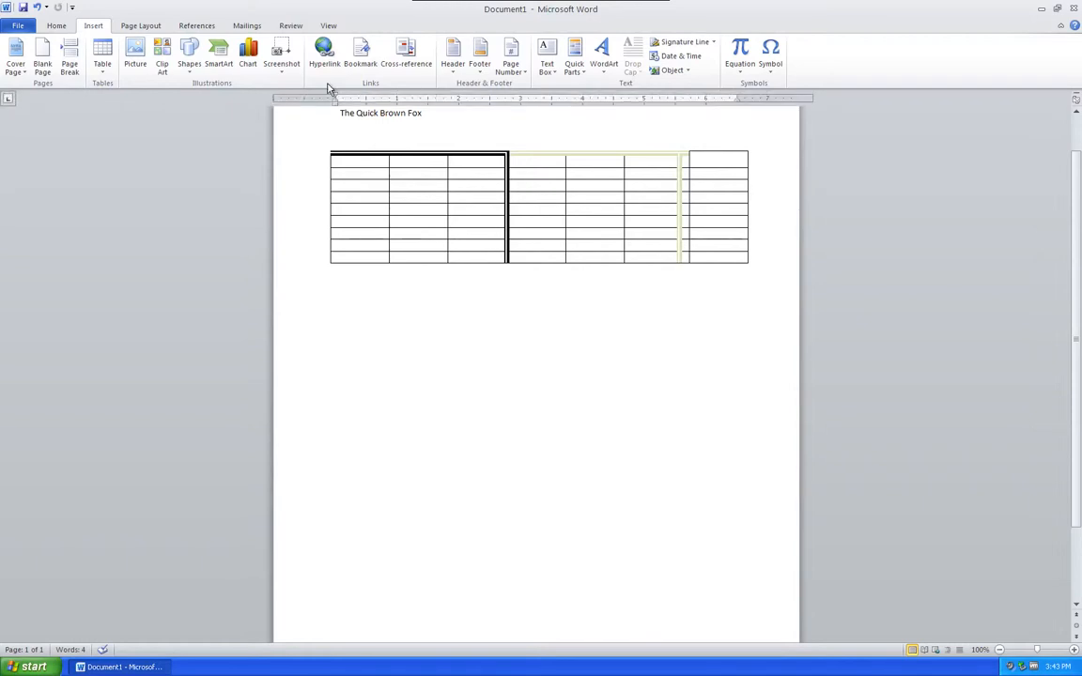
click(131, 26)
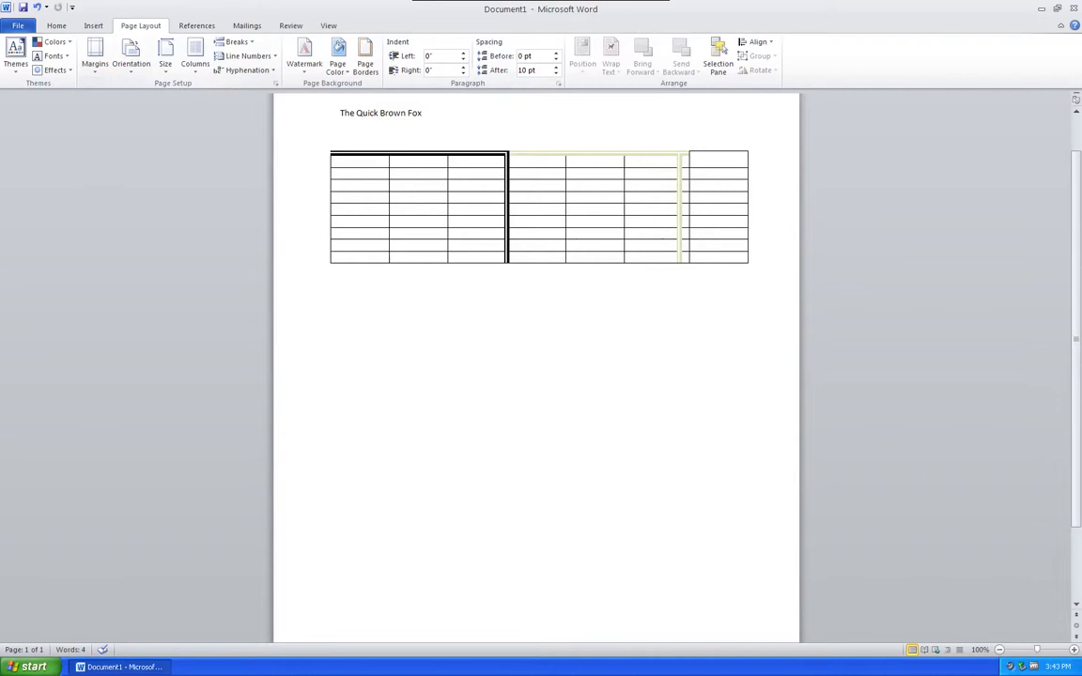
click(16, 59)
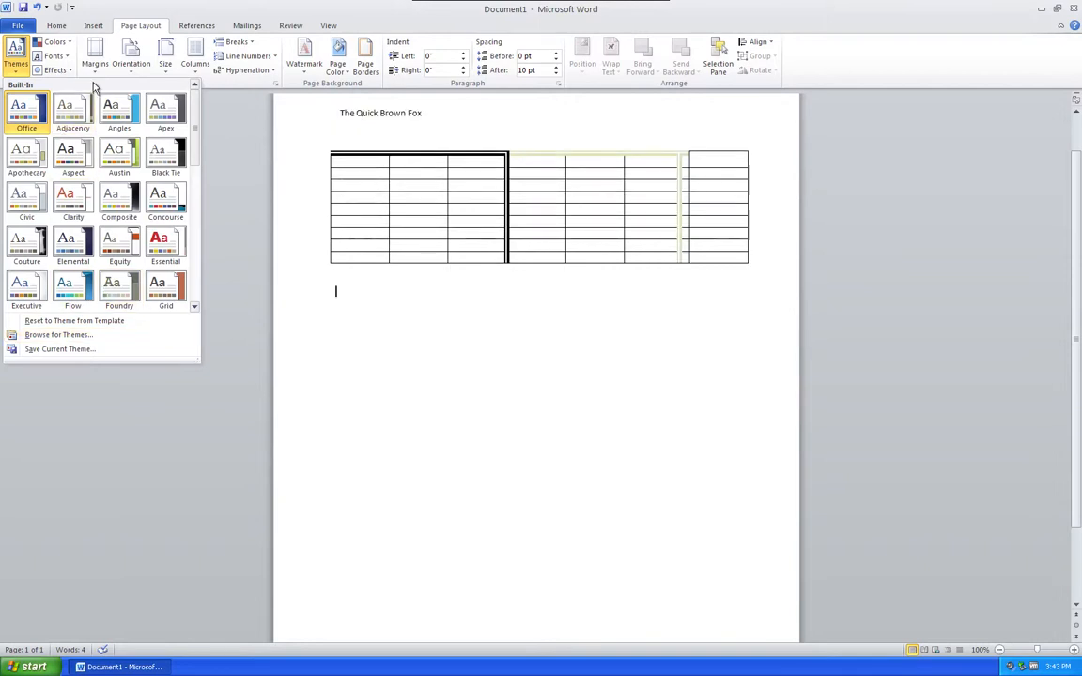
click(94, 54)
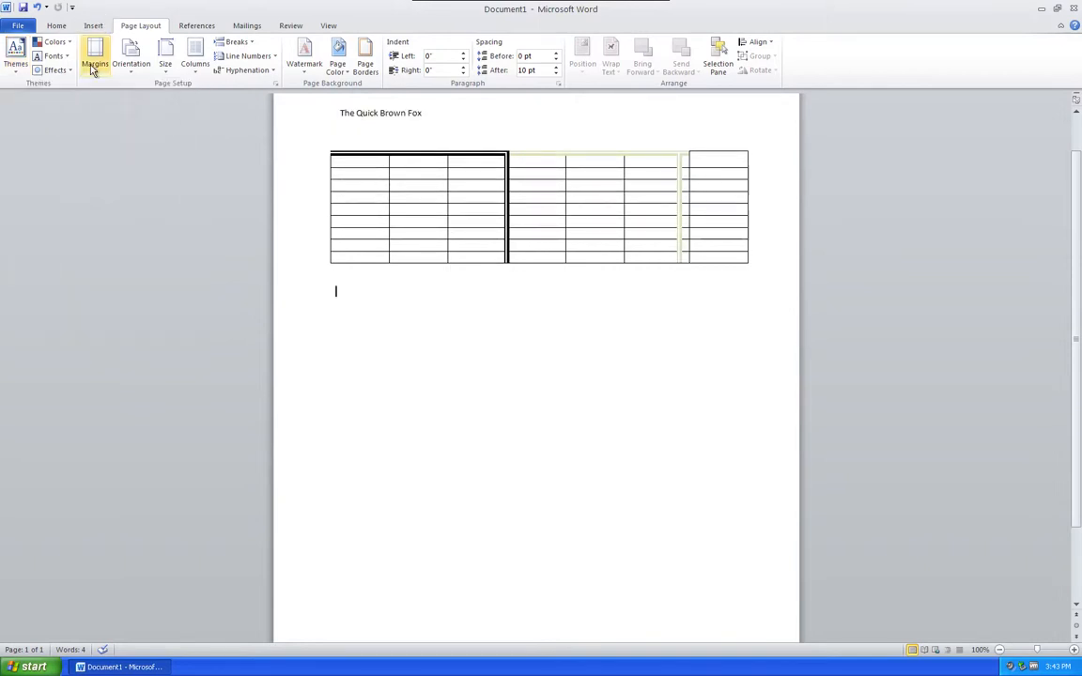
Try the Narrow page margins on the document and restore the Normal margins
click(95, 55)
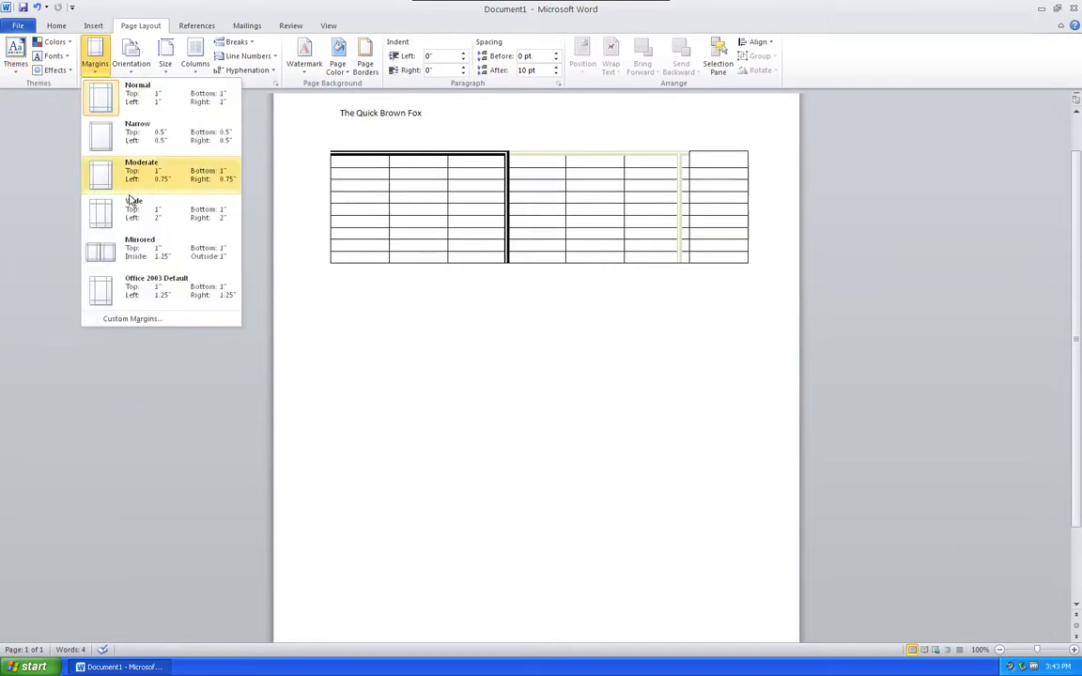
click(118, 113)
click(95, 55)
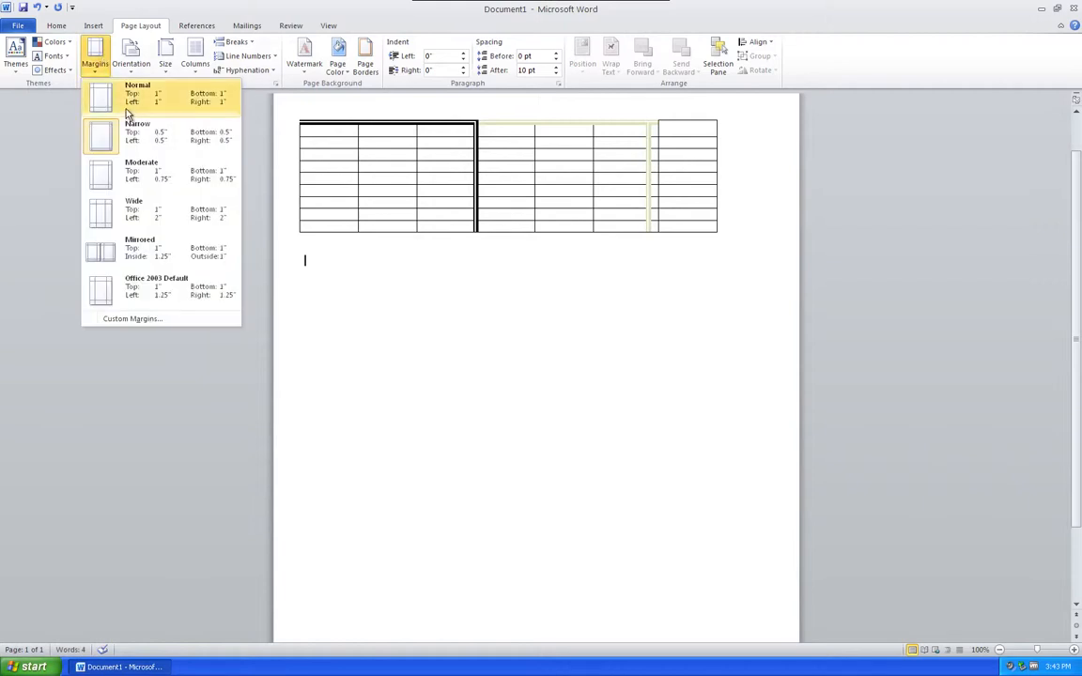
click(117, 98)
View the page orientation, paper size and column options without changing any of them
click(138, 59)
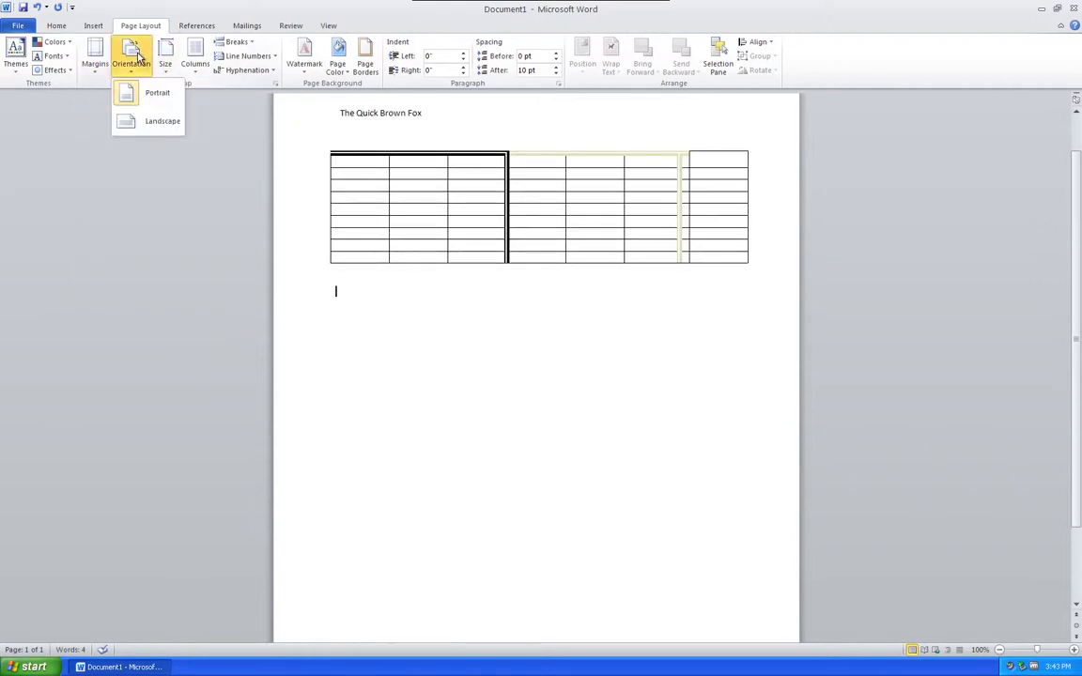
click(167, 58)
click(169, 58)
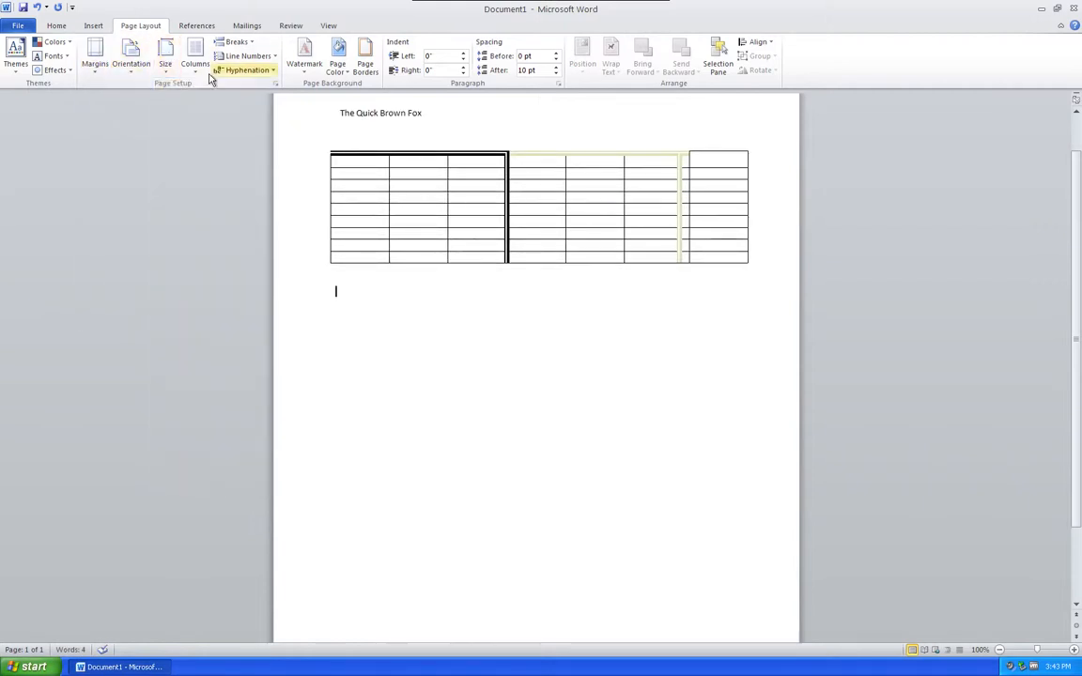
click(205, 72)
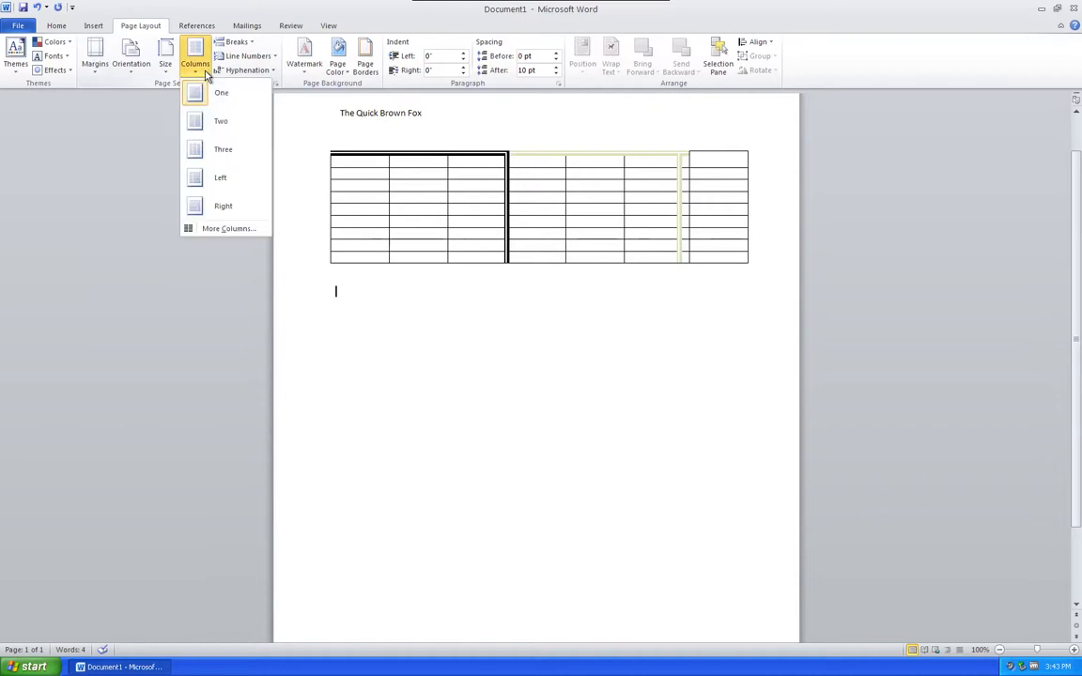
click(199, 64)
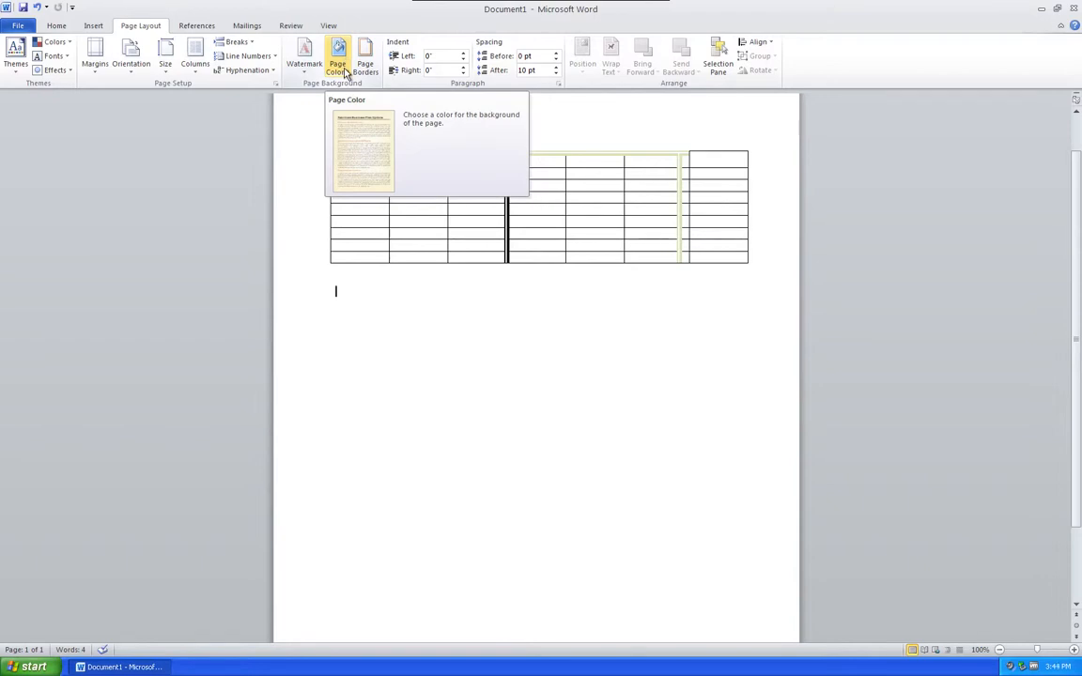
Set the page background color to a light blue shade from the theme colors
click(348, 68)
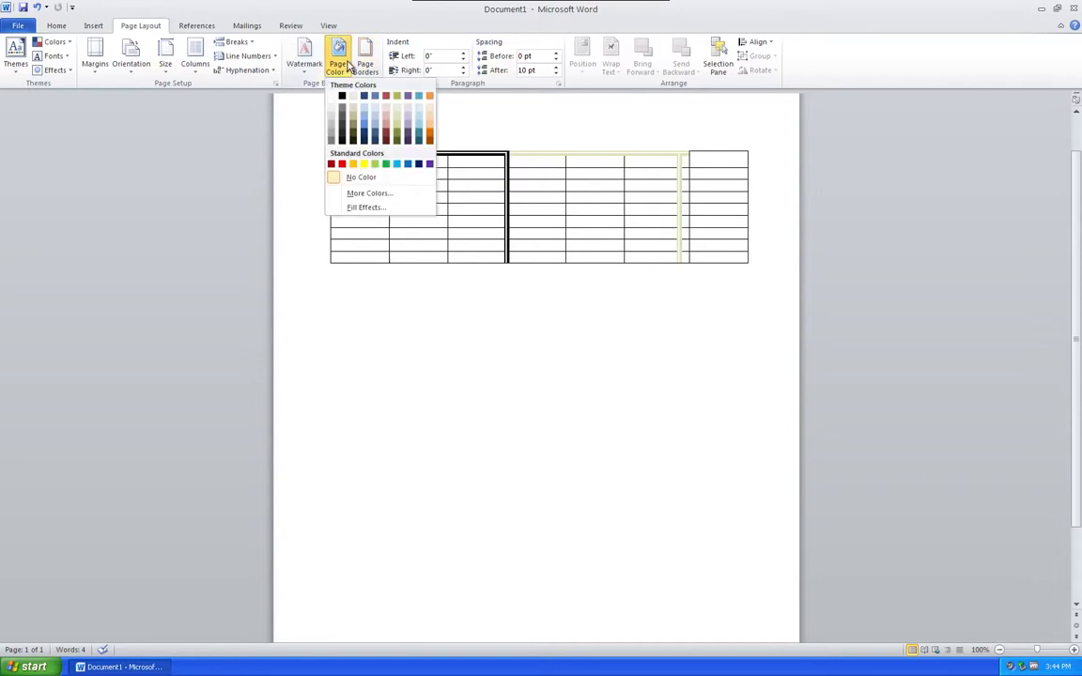
click(348, 64)
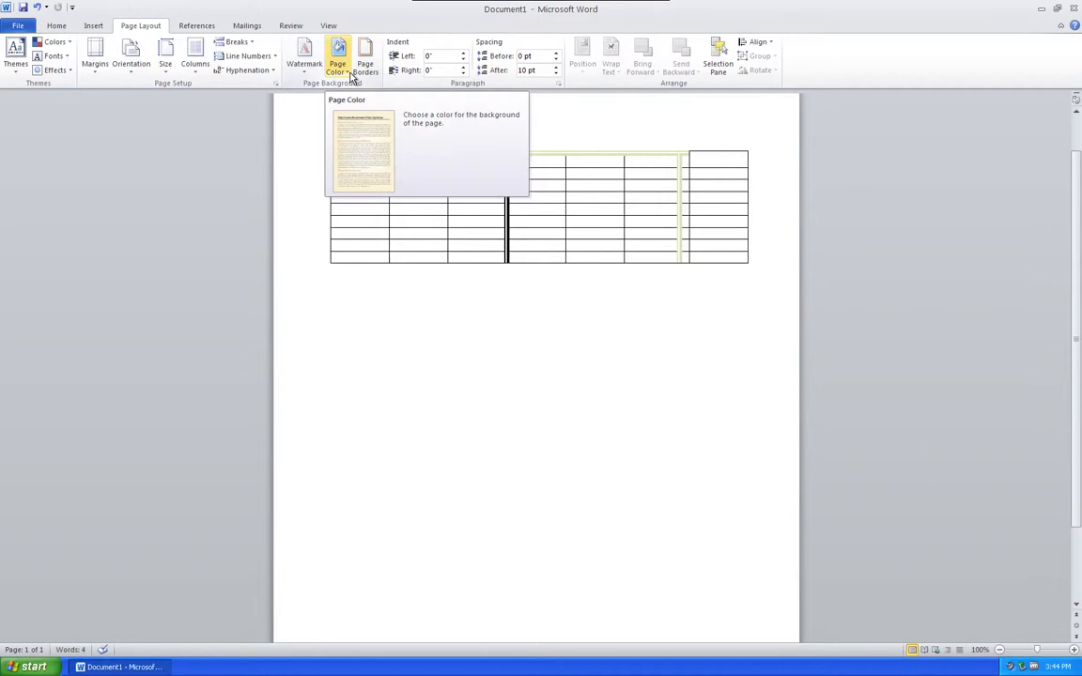
click(93, 25)
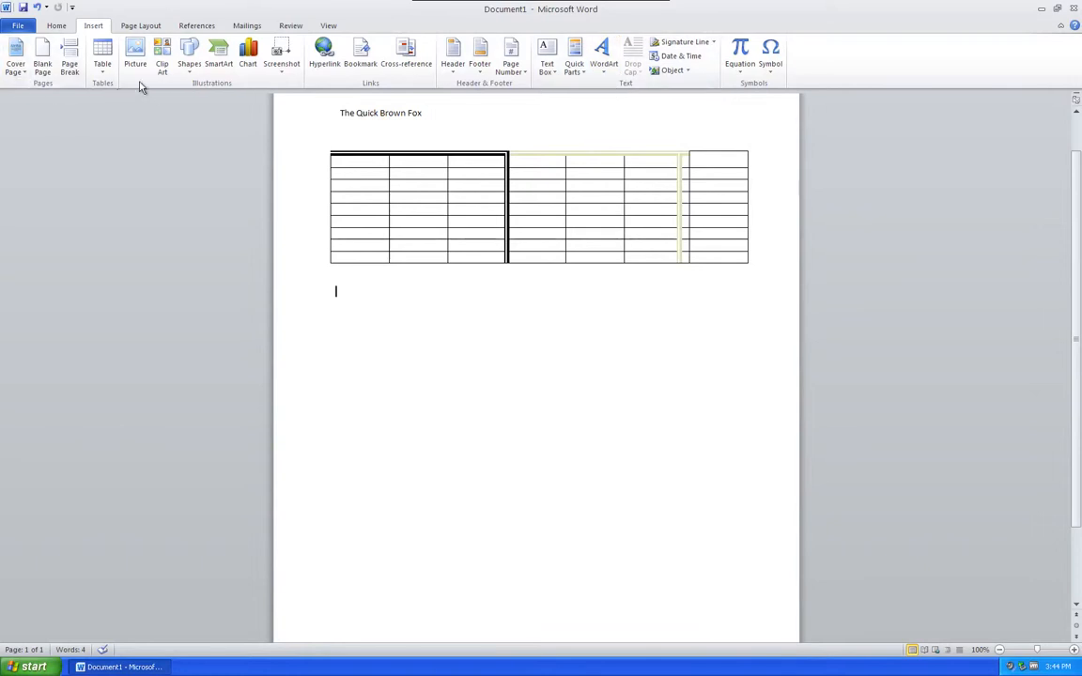
click(143, 26)
click(339, 72)
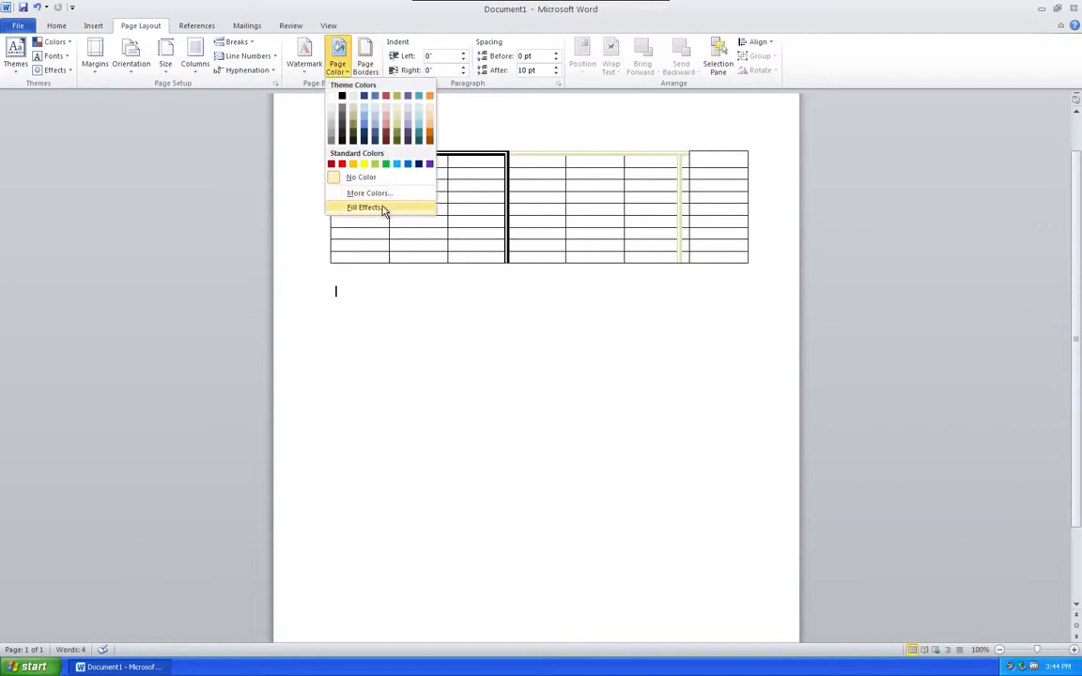
click(376, 125)
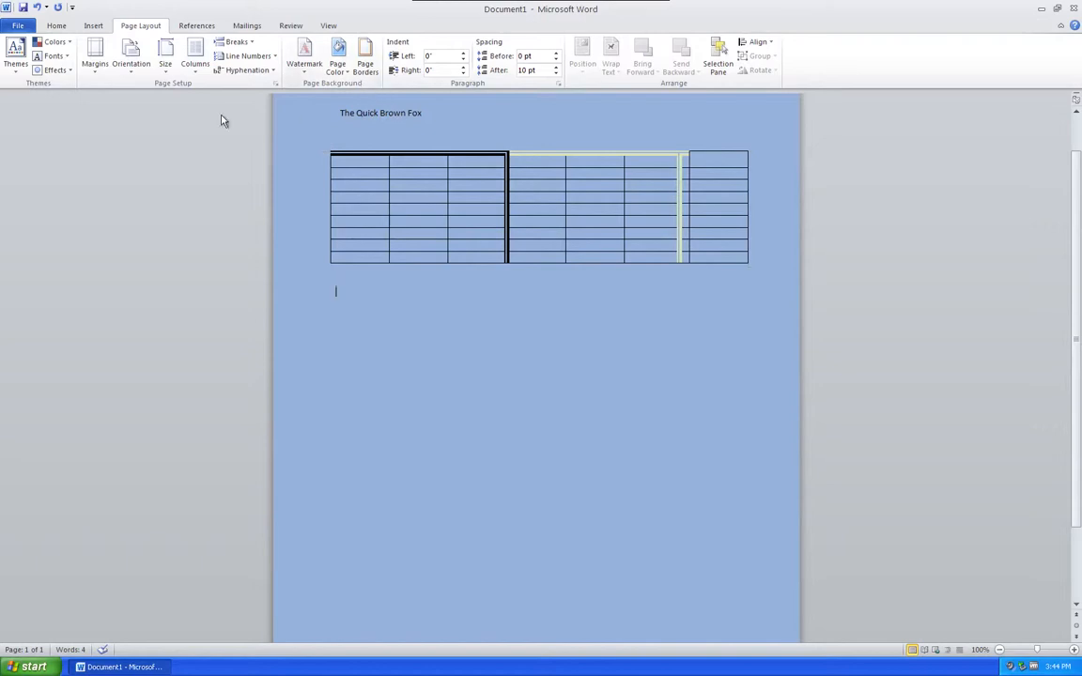
Turn on printing of background colors and images in the display options, checking the print preview before and after
click(19, 25)
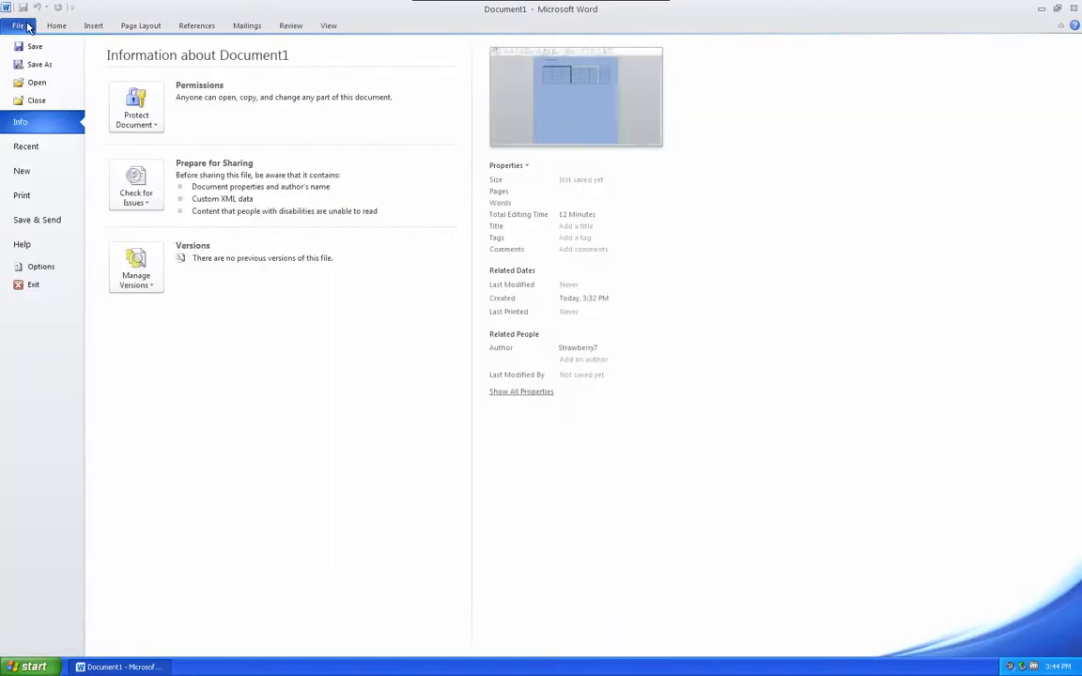
click(53, 198)
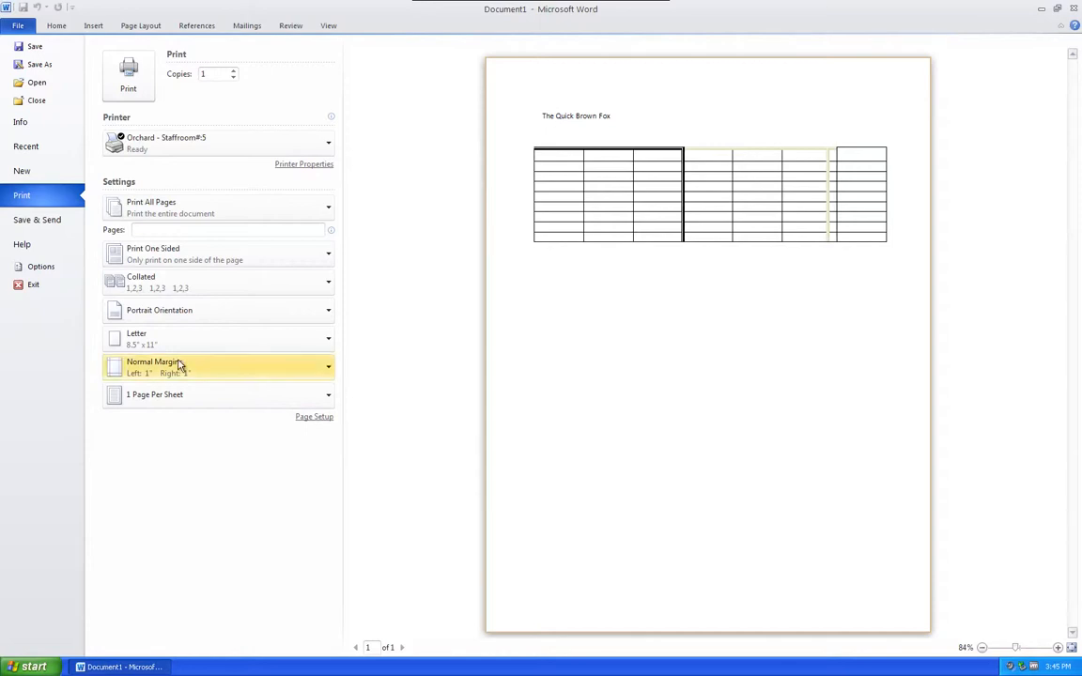
click(42, 268)
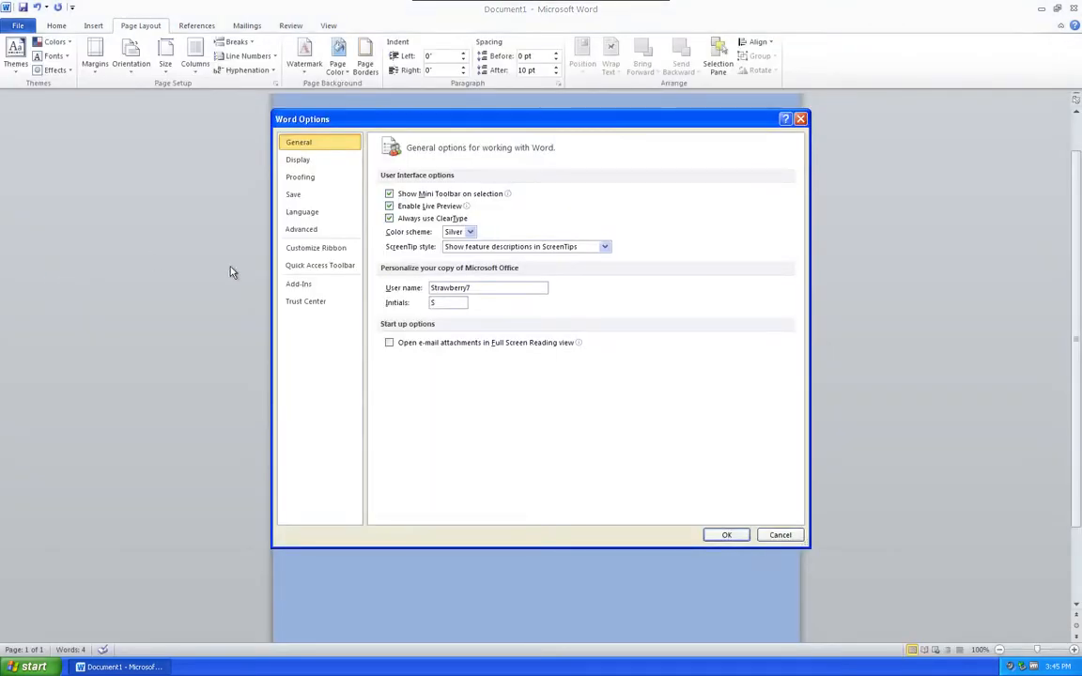
click(319, 162)
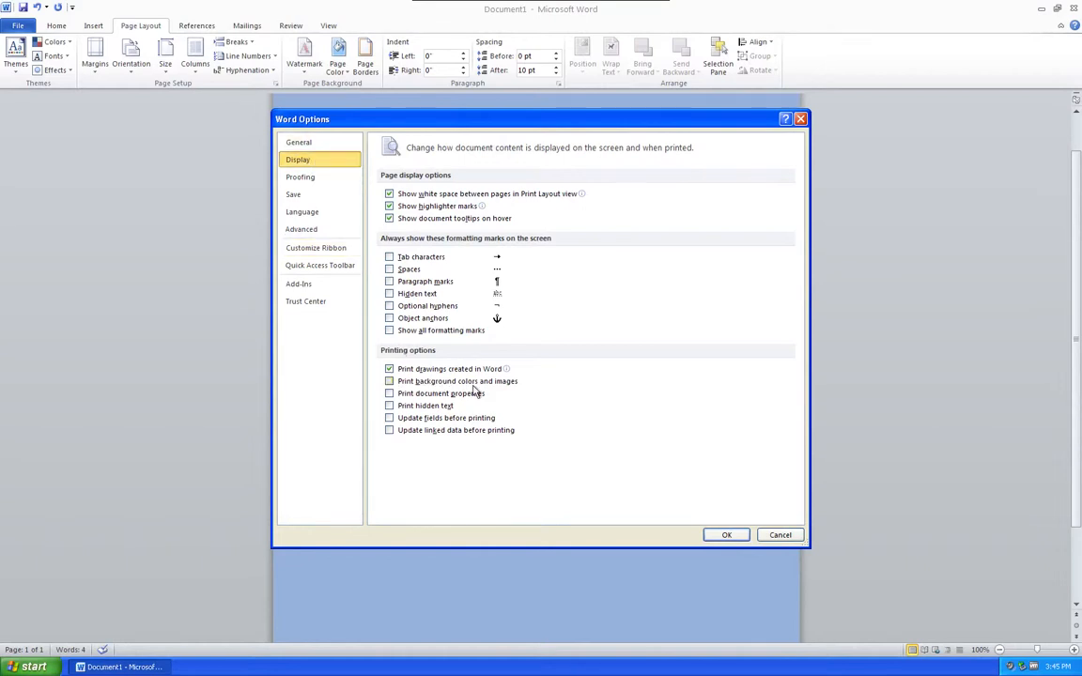
click(389, 381)
click(726, 536)
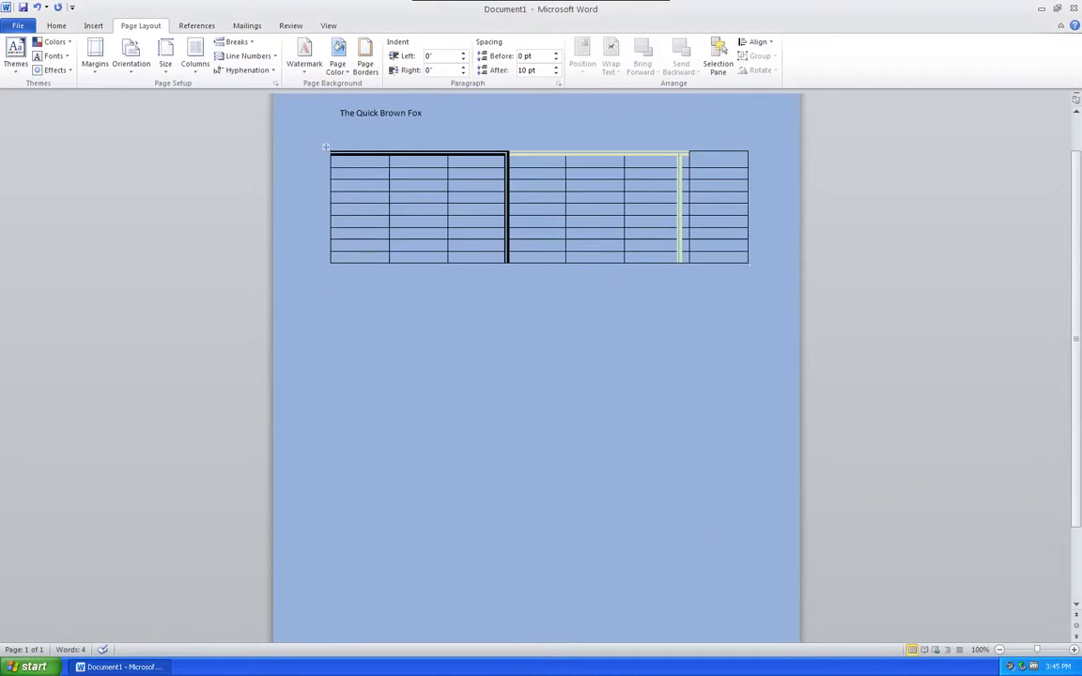
click(18, 26)
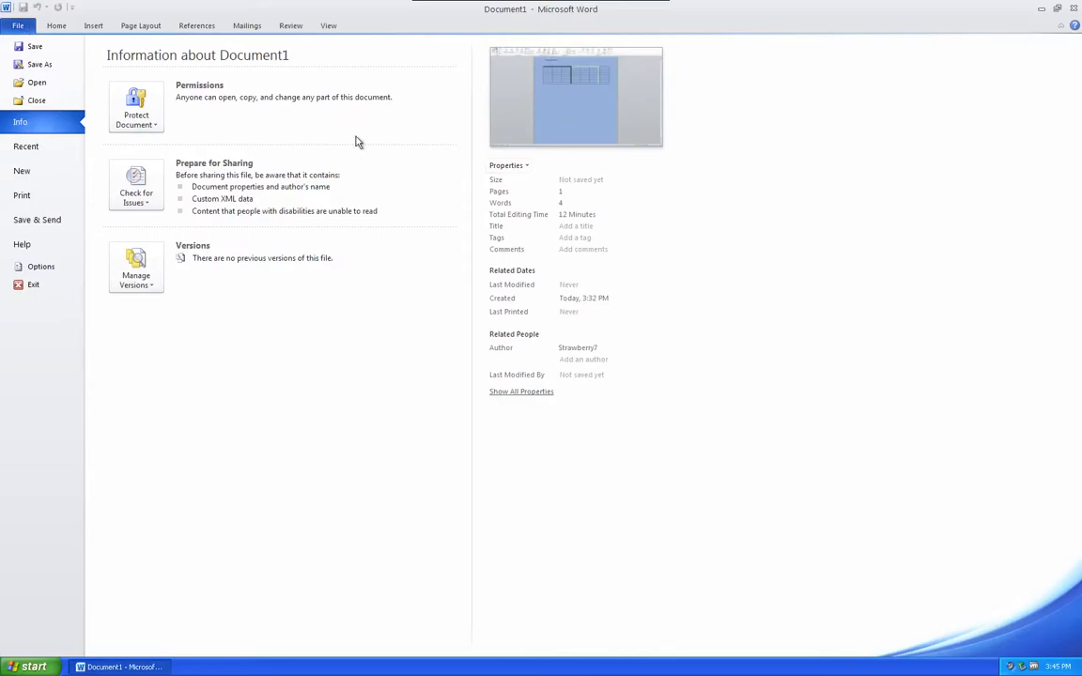
click(71, 194)
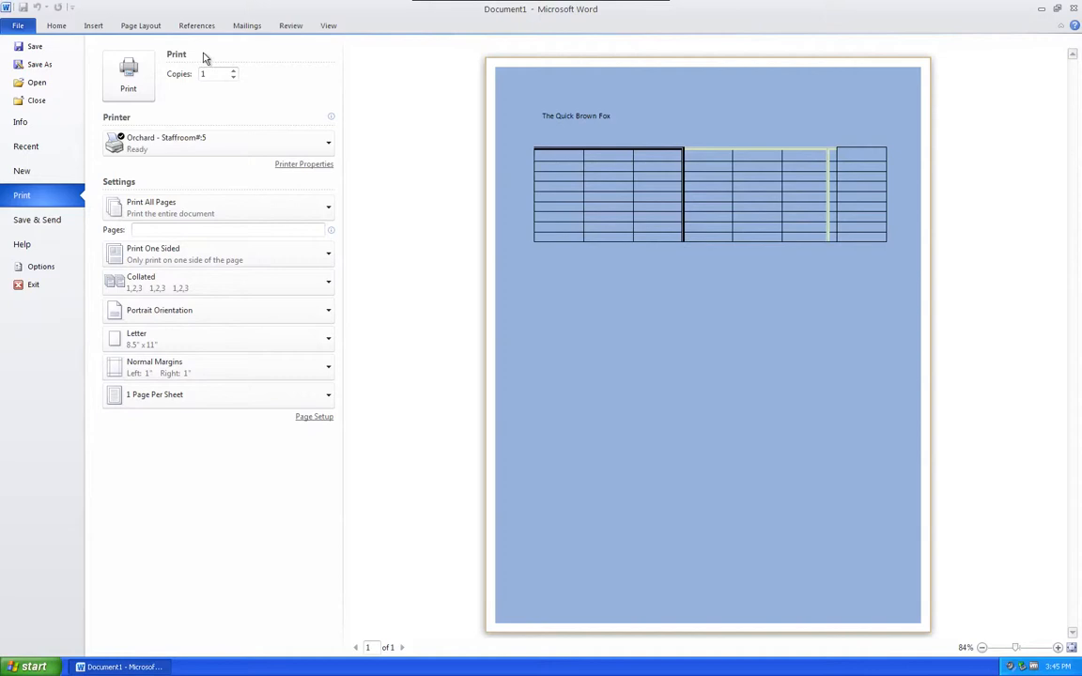
Set the page background color to white from the theme colors
click(139, 27)
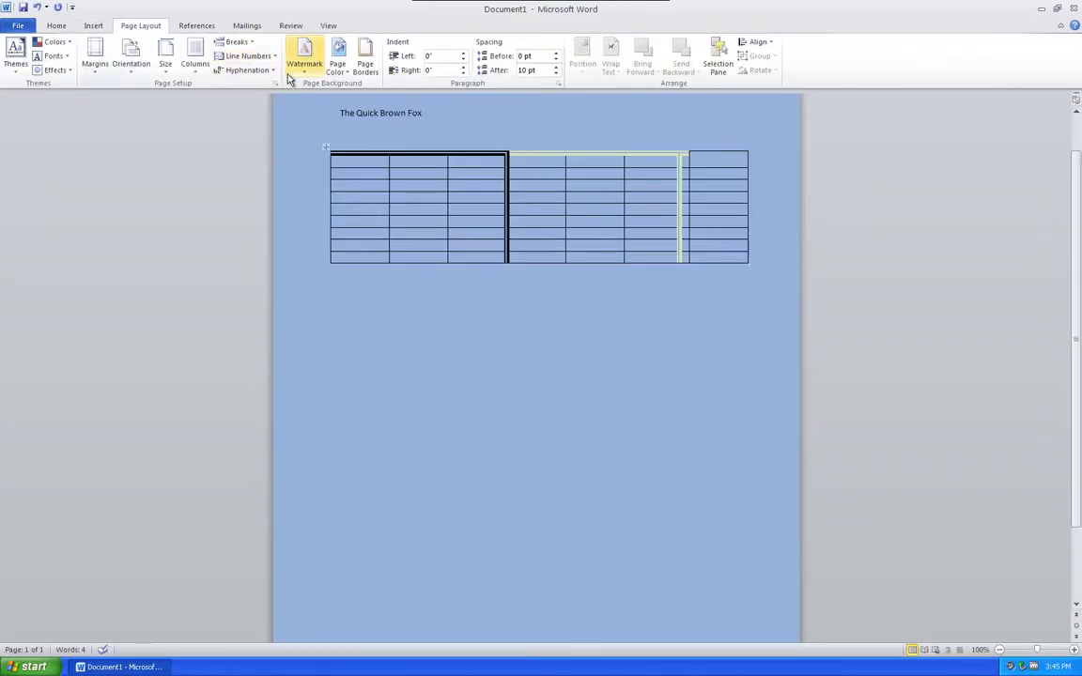
click(337, 61)
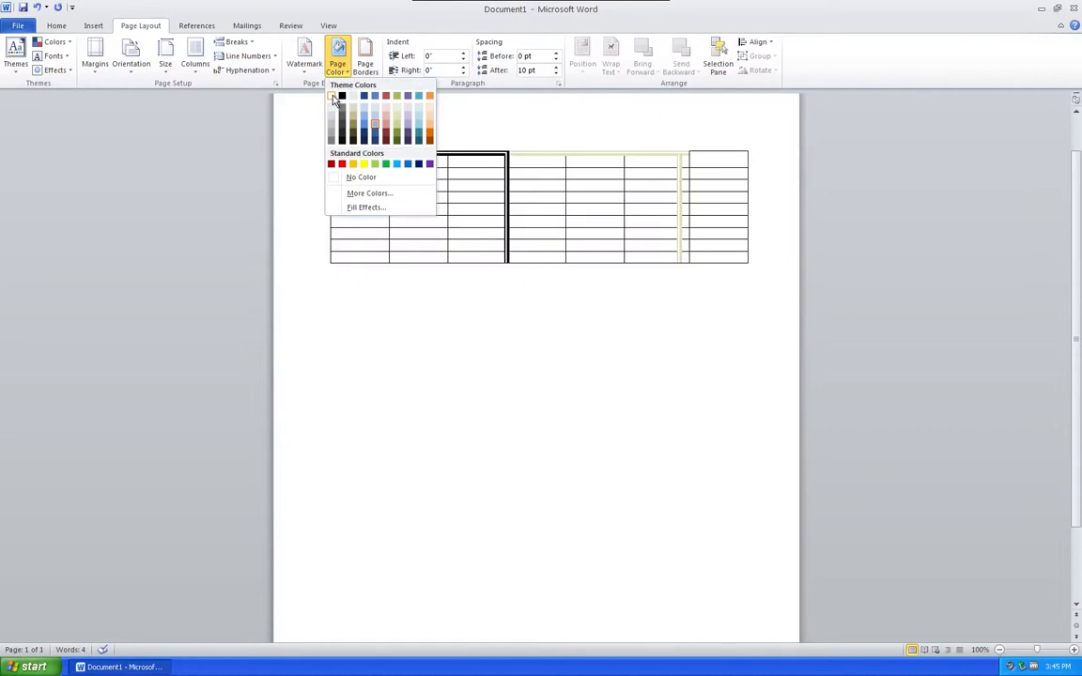
click(340, 96)
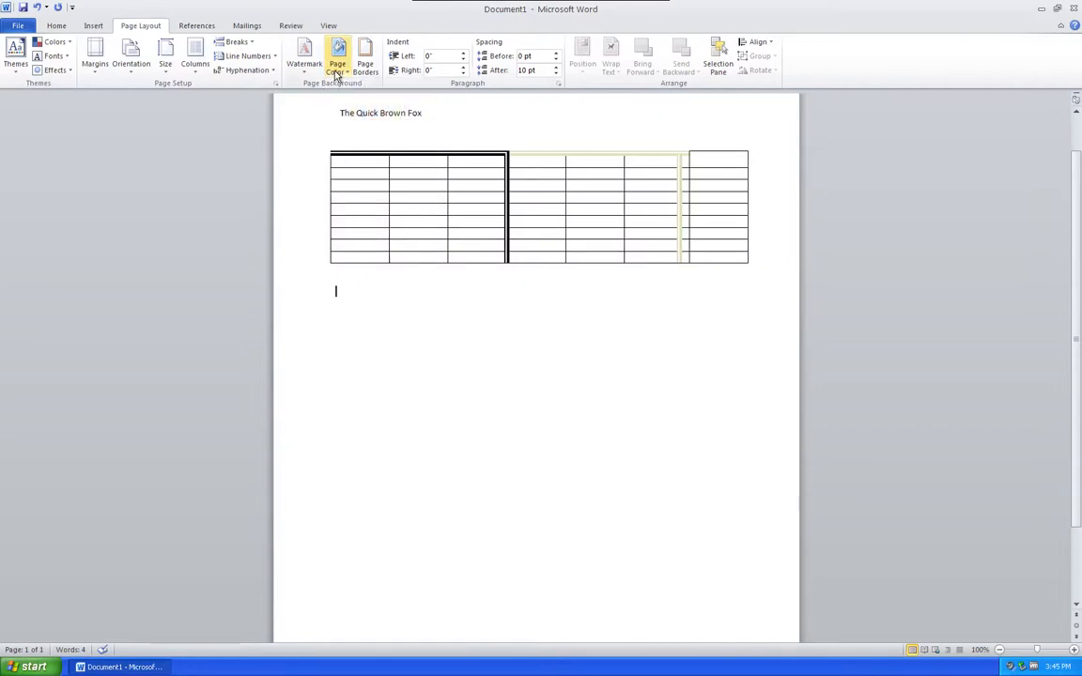
Compare the page layout and references commands, and view the Footnote and Endnote dialog without inserting a note
click(191, 27)
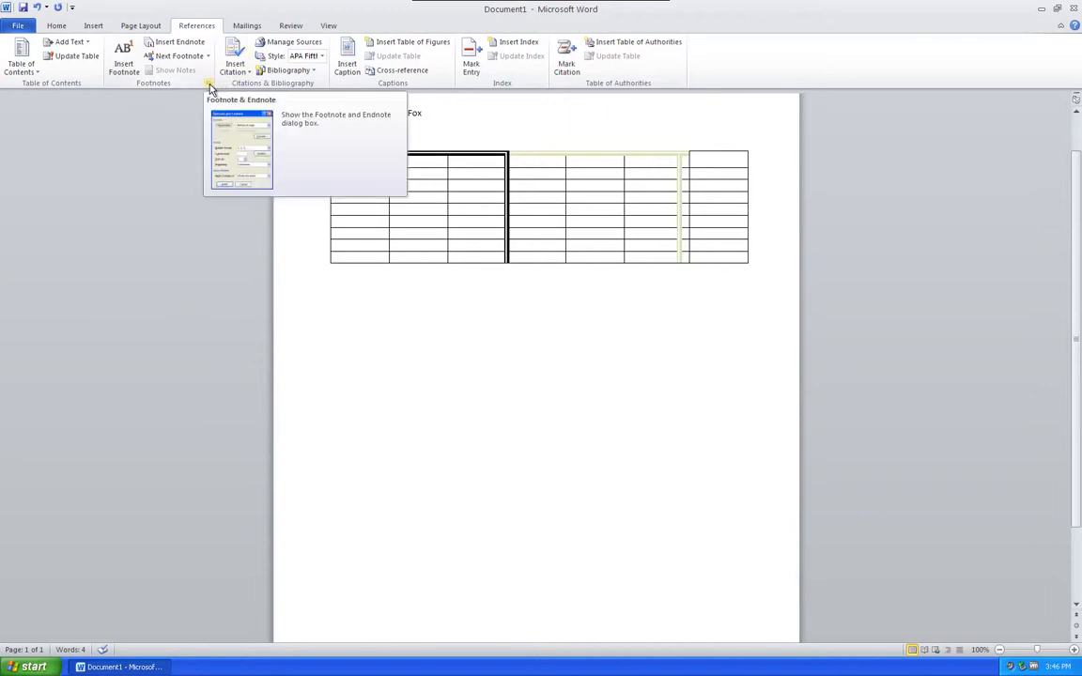
click(147, 25)
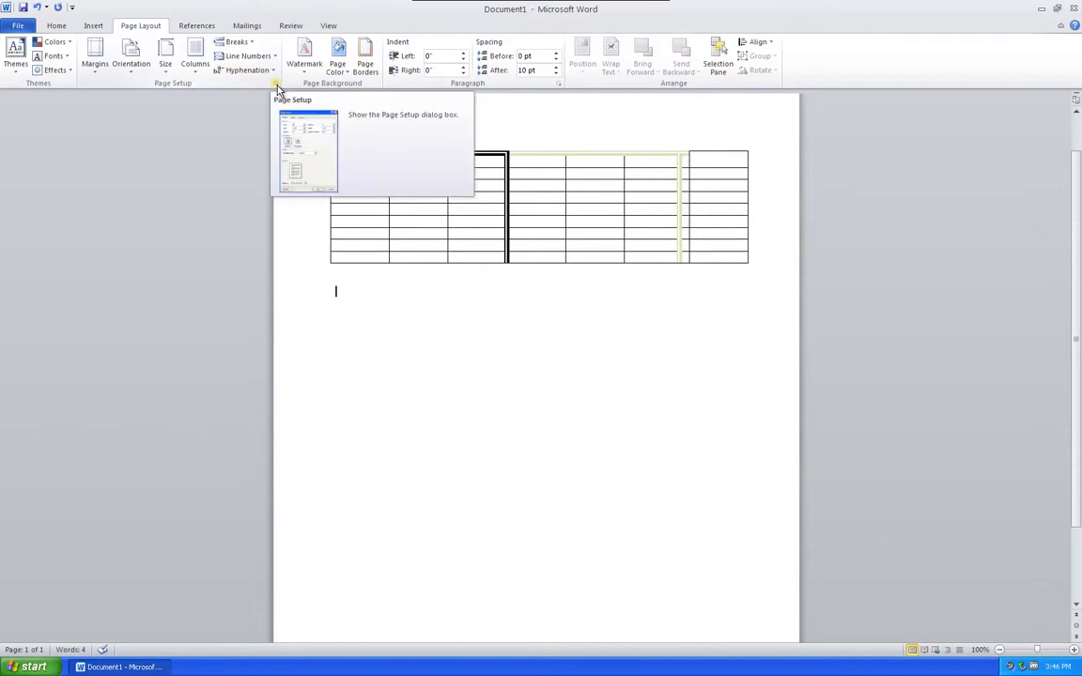
click(199, 27)
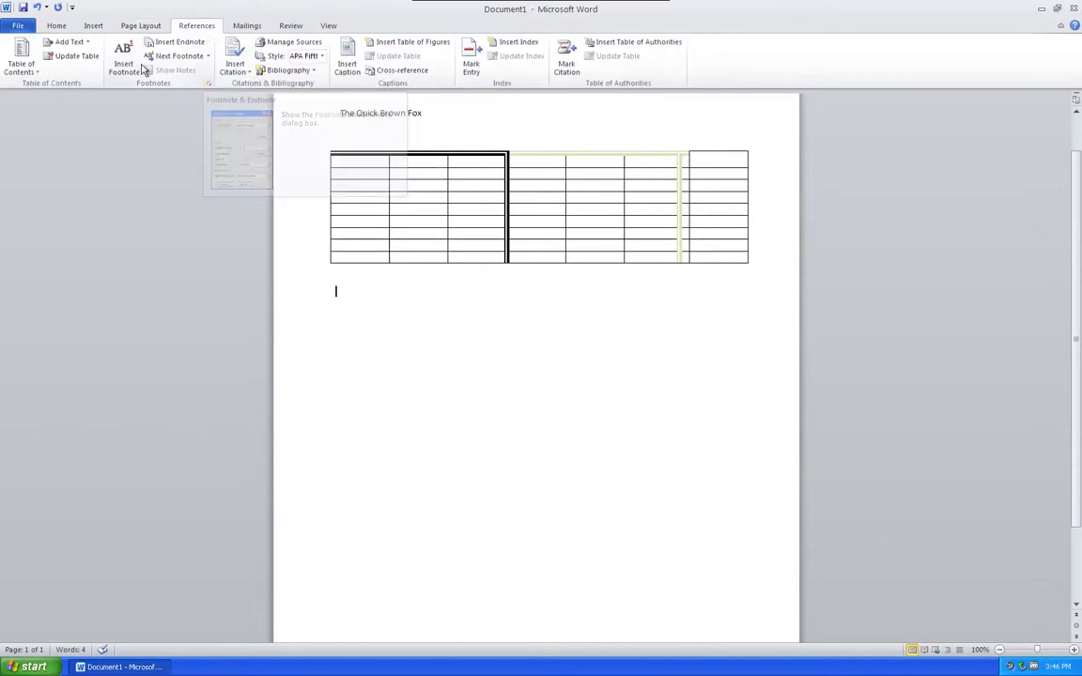
click(208, 82)
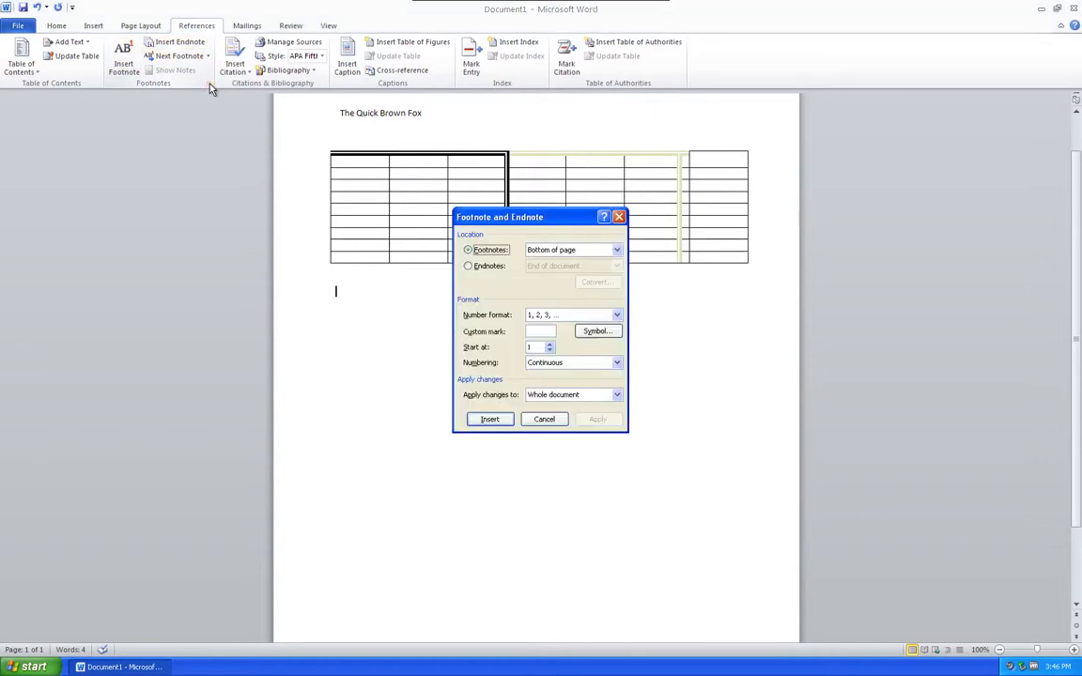
click(549, 419)
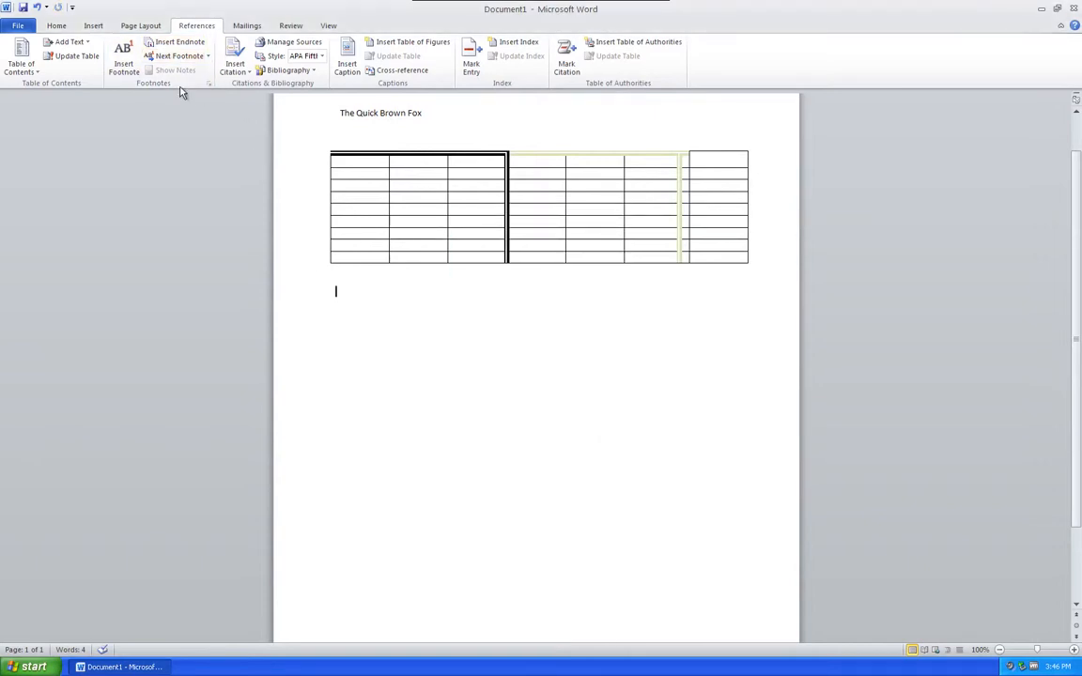
View the Footnote and Endnote dialog without inserting a note, and look over the mailings, review and view commands
click(208, 83)
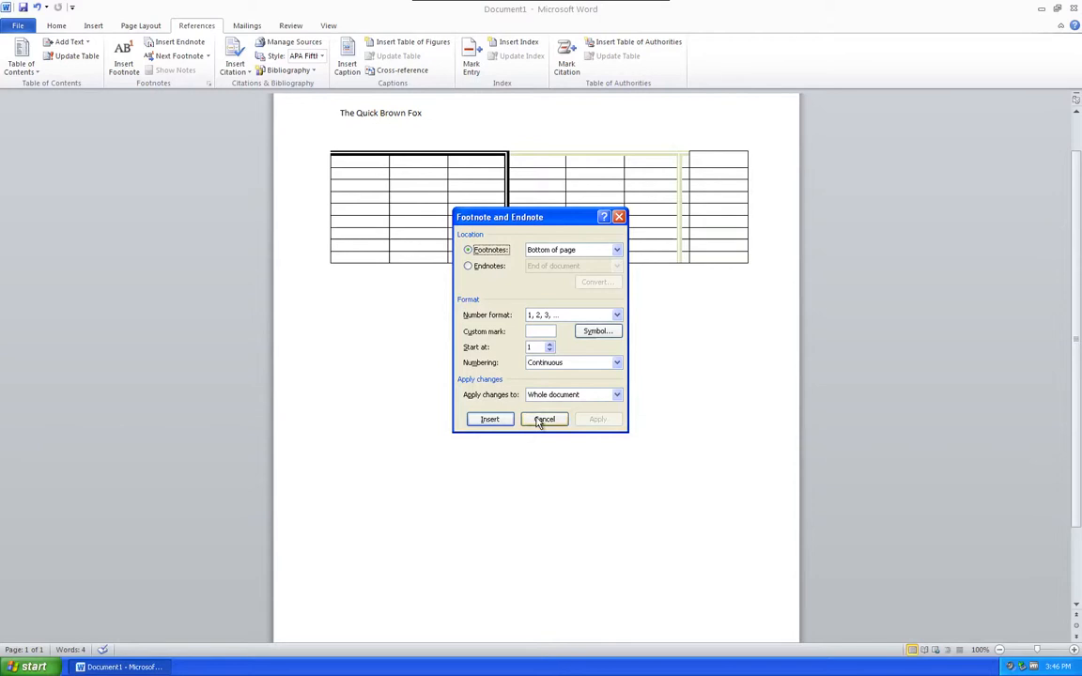
click(545, 419)
click(249, 30)
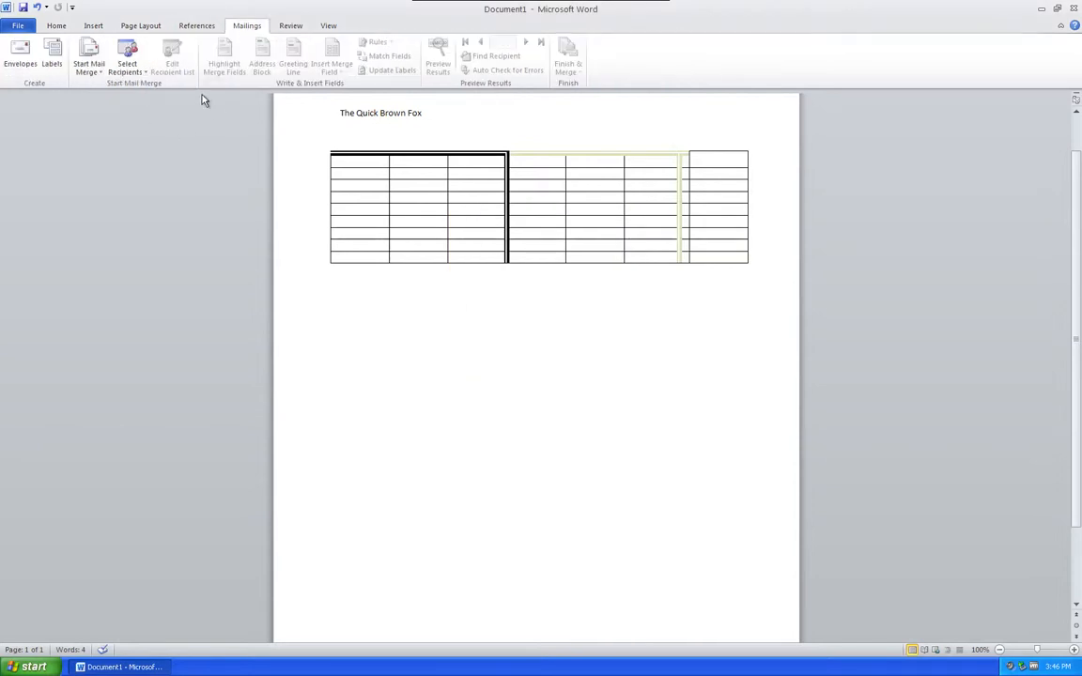
click(290, 26)
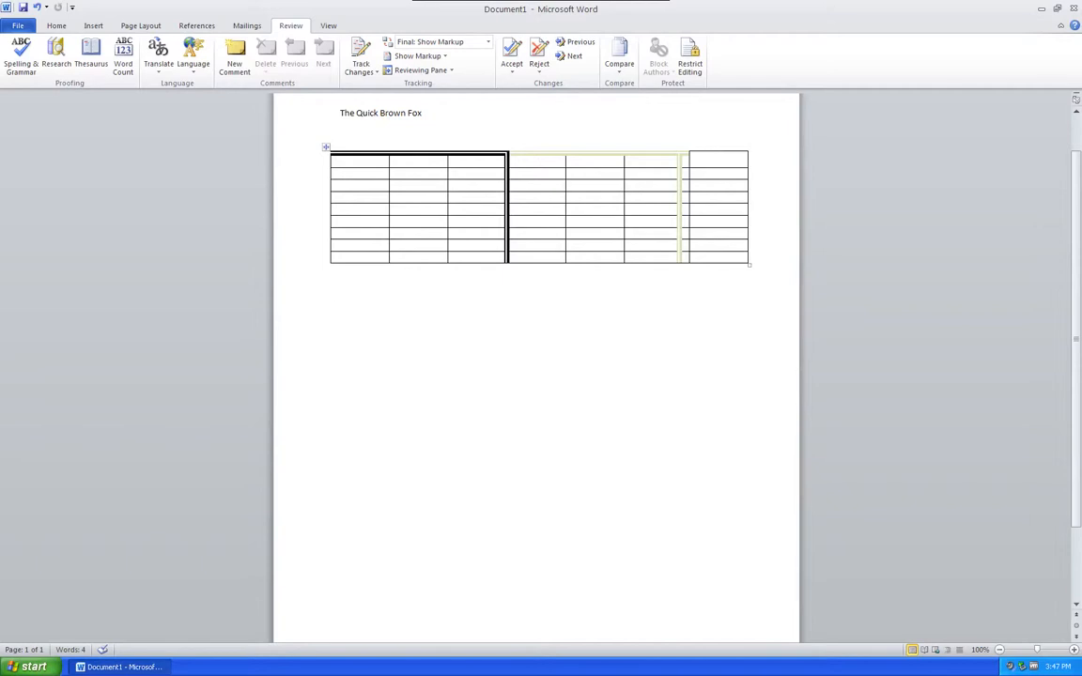
click(328, 26)
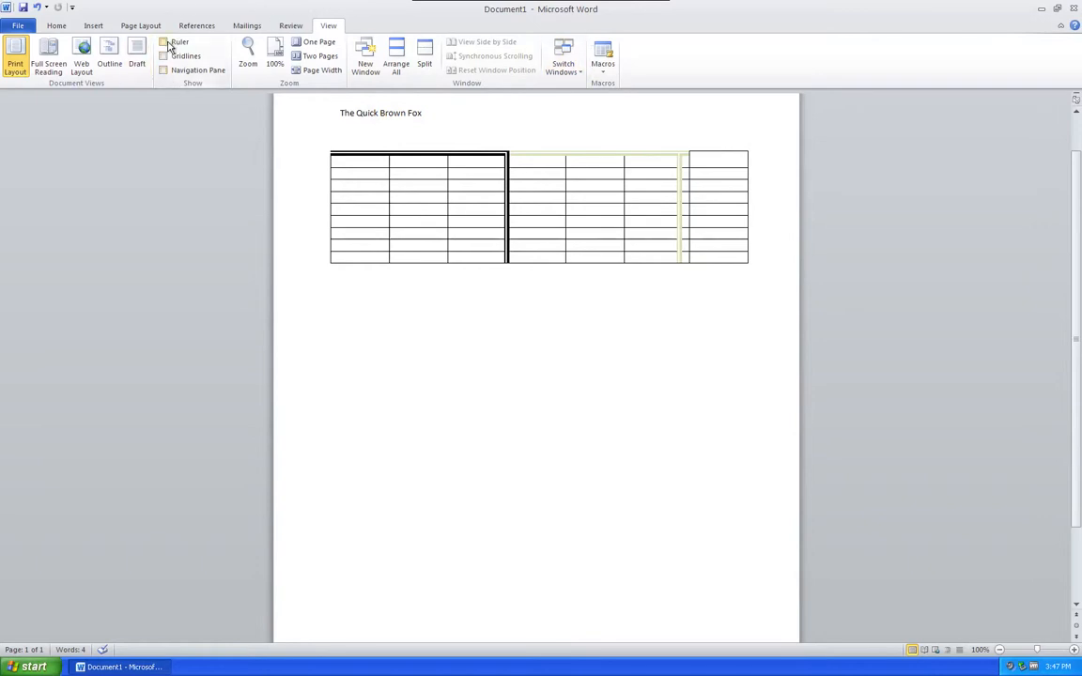
Place the cursor after "The Quick Brown Fox" and temporarily reveal the horizontal ruler above the page
double_click(266, 106)
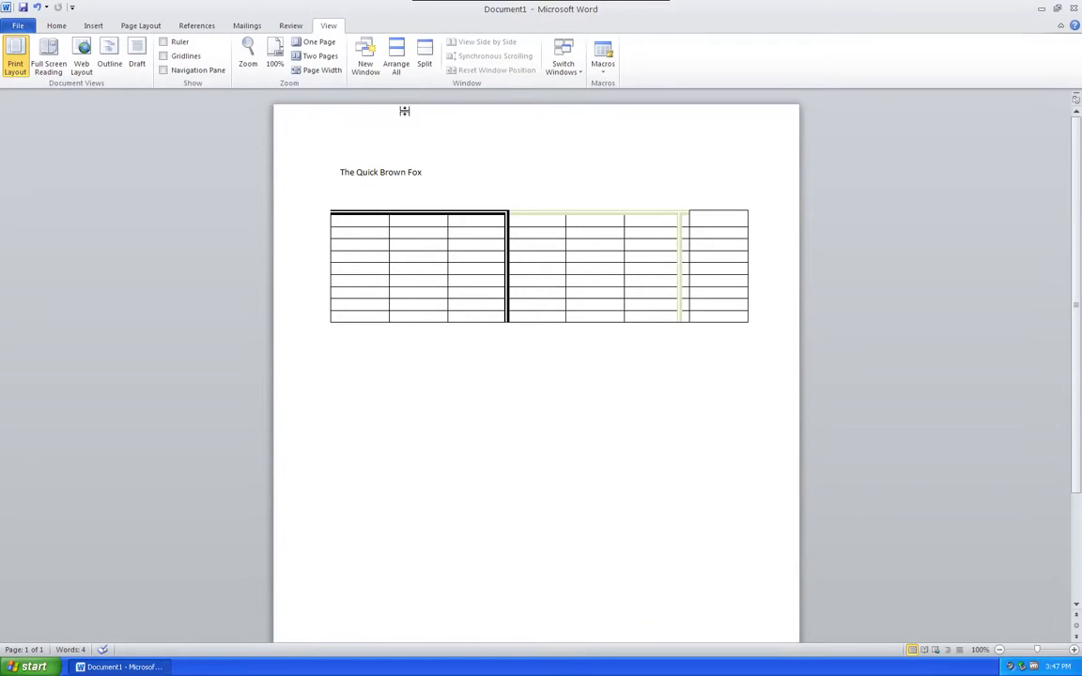
click(425, 171)
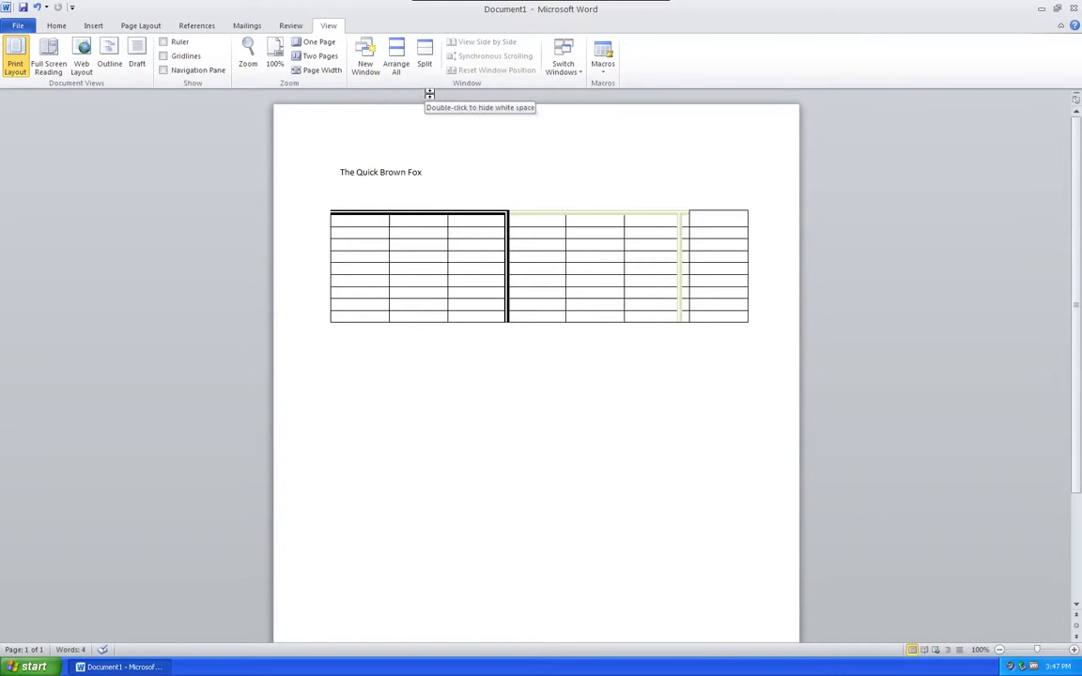
mouse_move(430, 96)
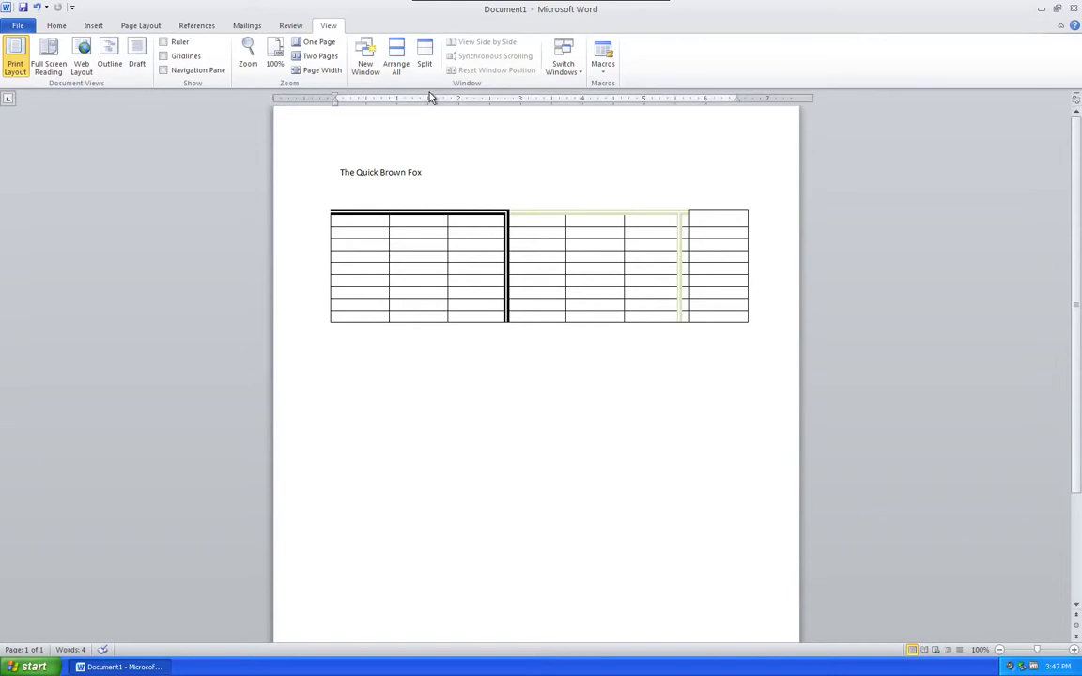
Switch the ruler on and off again, and do the same with the gridlines
click(164, 42)
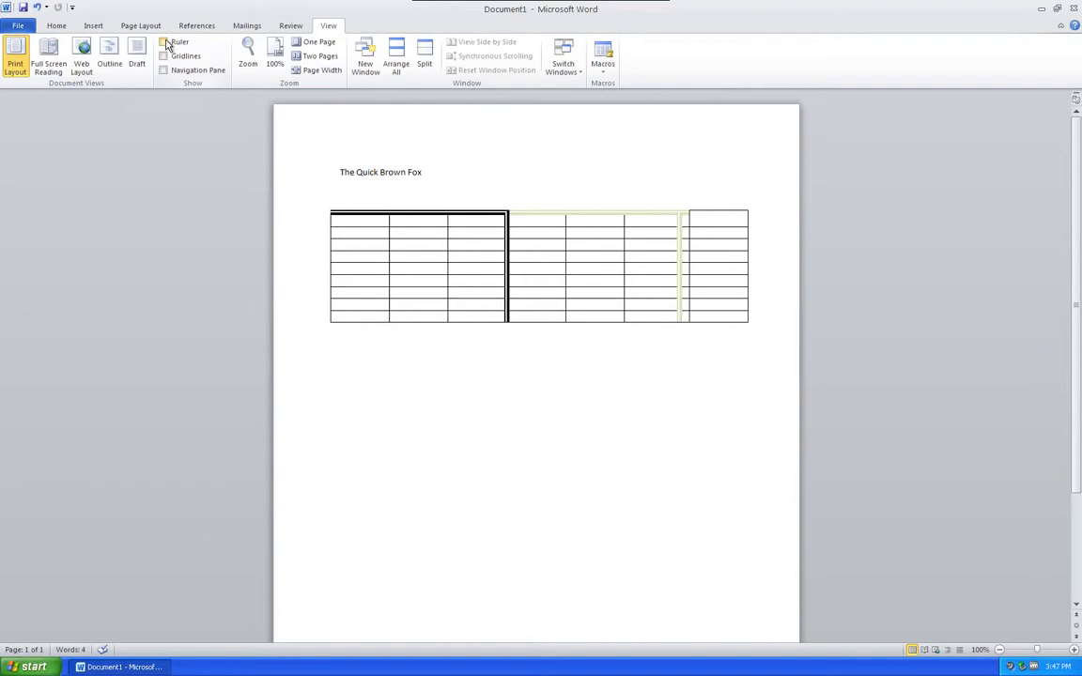
click(164, 42)
click(164, 56)
click(165, 57)
Examine the general Word options, including the Mini Toolbar and Live Preview settings, and close them without changes
click(57, 25)
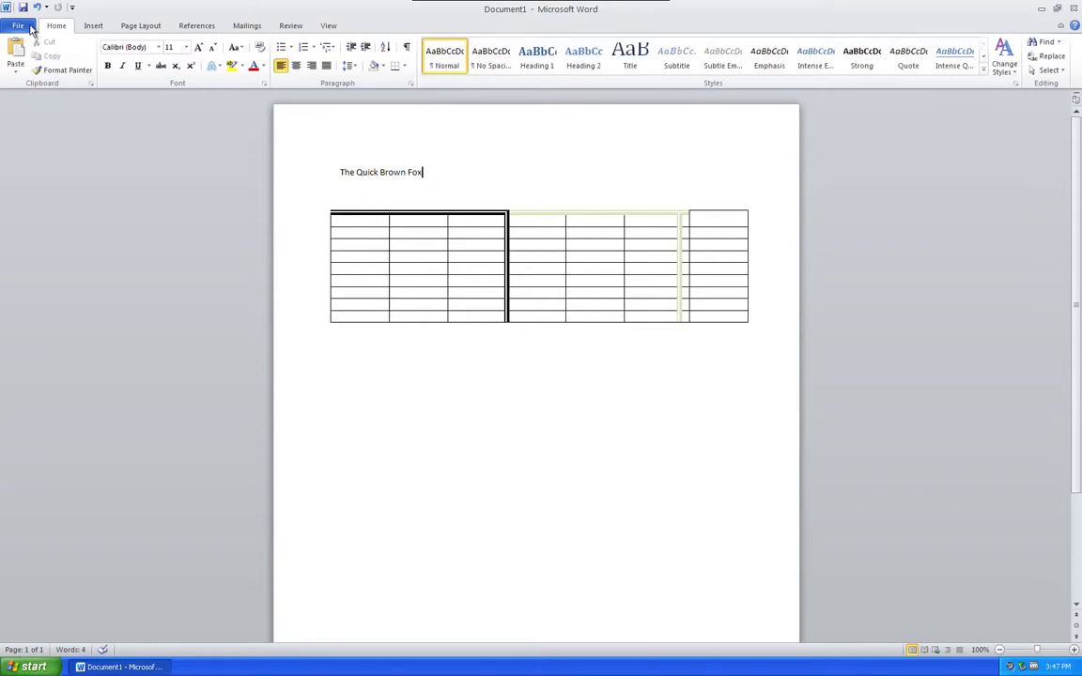
click(18, 25)
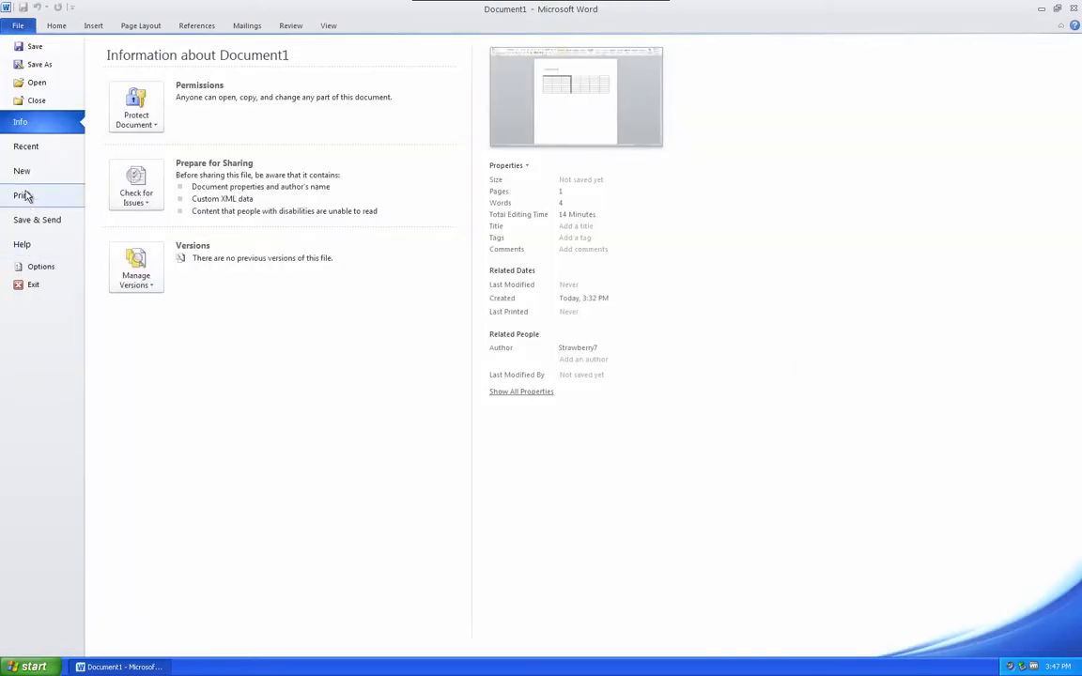
click(49, 268)
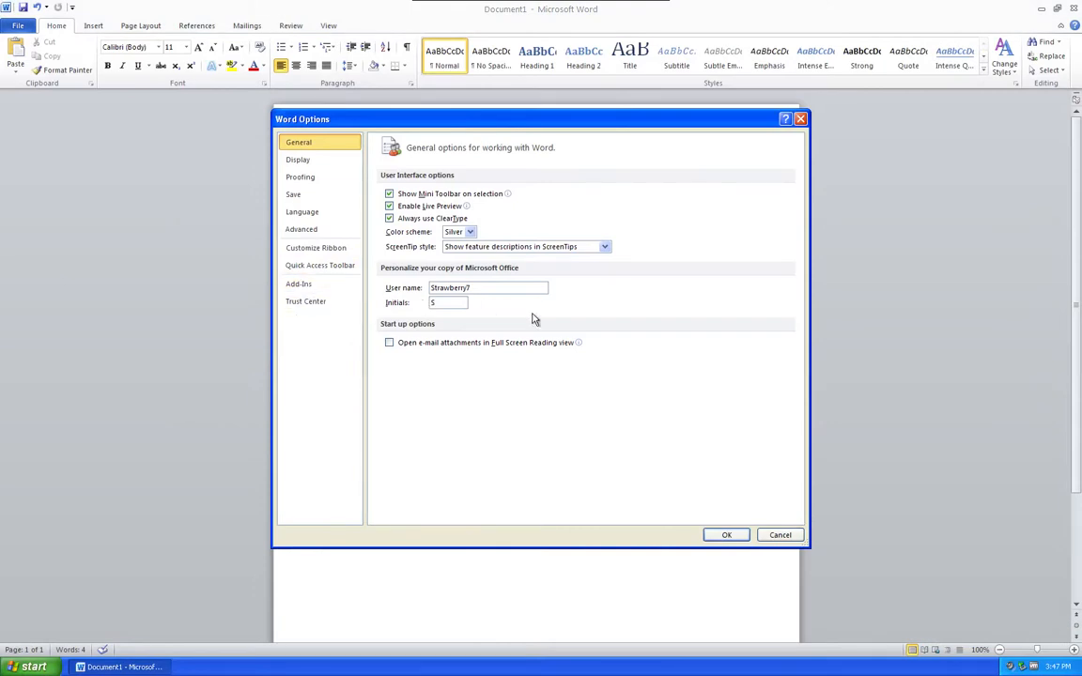
mouse_move(508, 197)
mouse_move(465, 208)
mouse_move(437, 197)
click(781, 534)
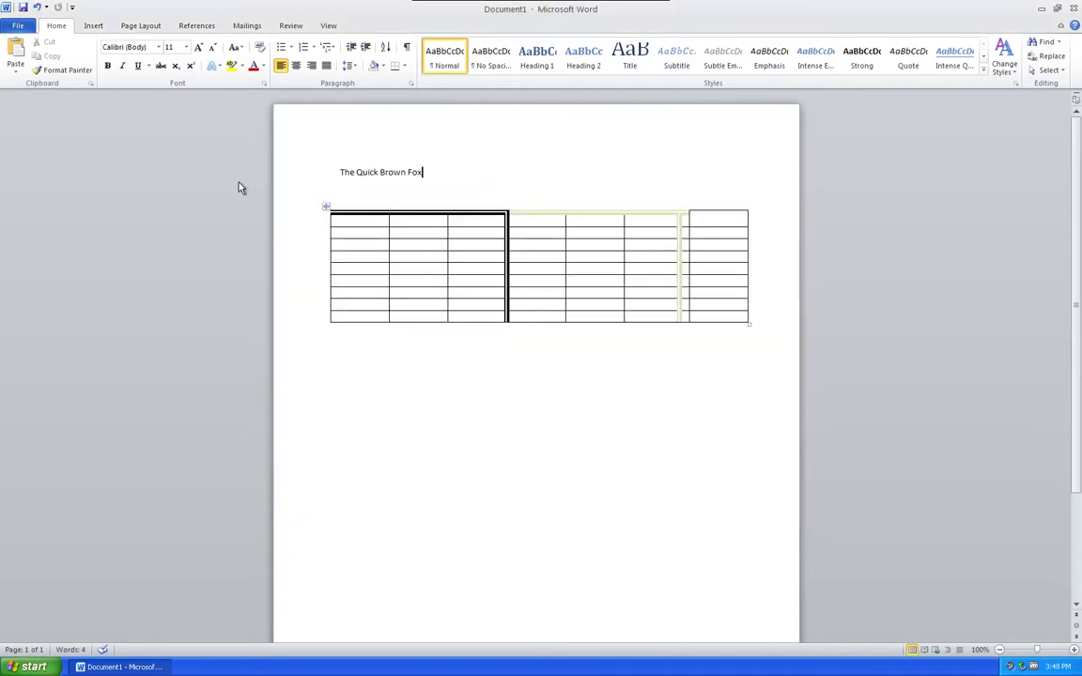